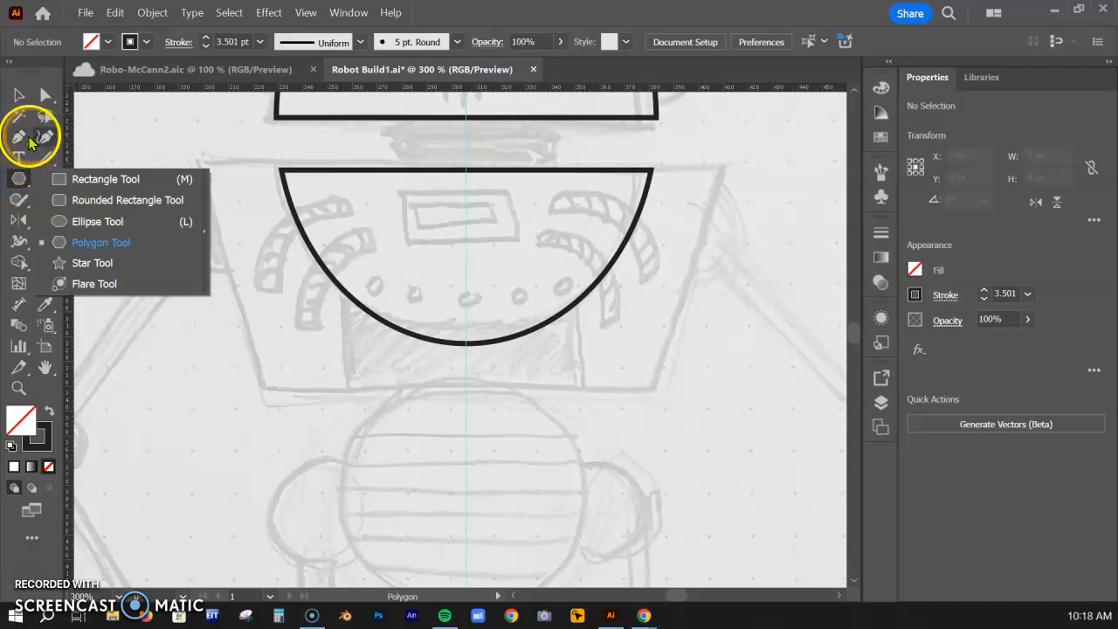
# Draw the left half of the robot's torso as a closed Pen path up to the centre guide, about 112 by 91 px
pyautogui.click(15, 142)
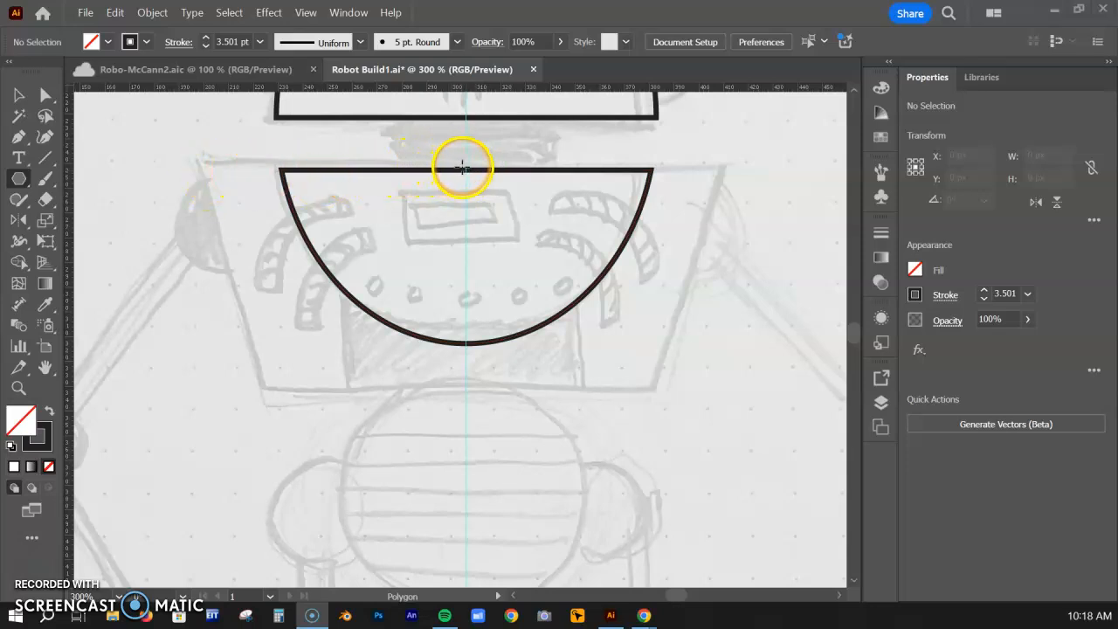
pyautogui.click(19, 137)
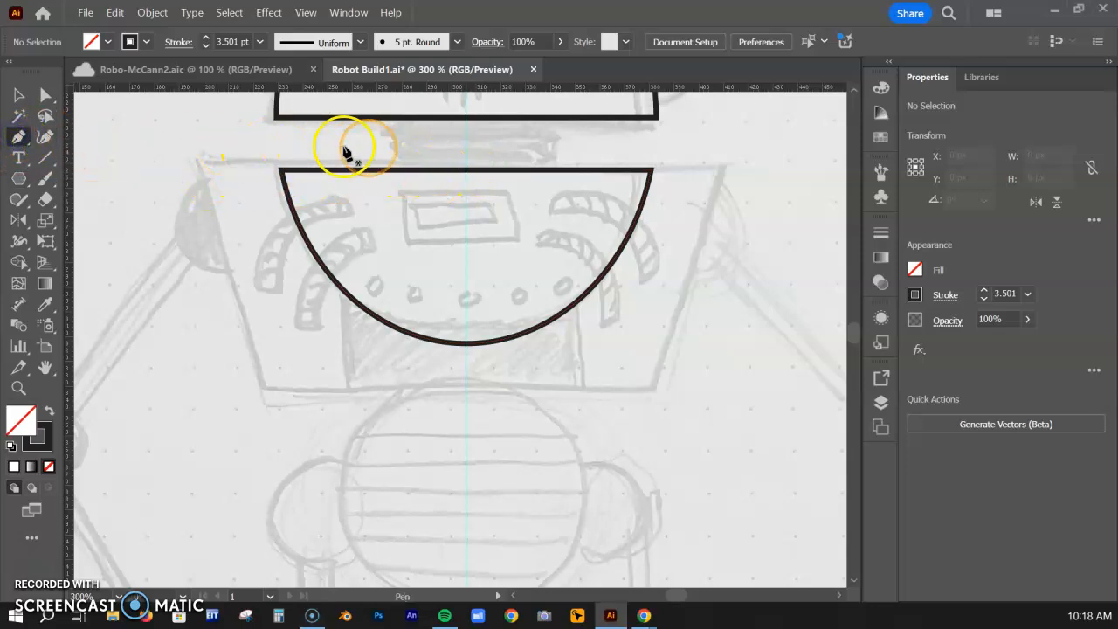
pyautogui.click(465, 170)
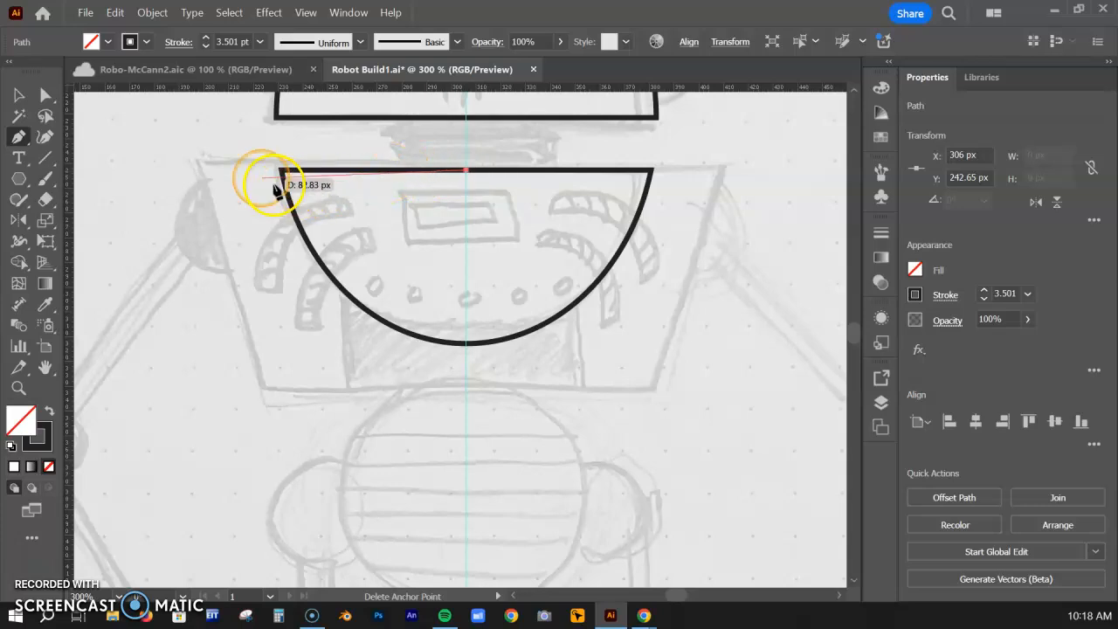
pyautogui.click(199, 172)
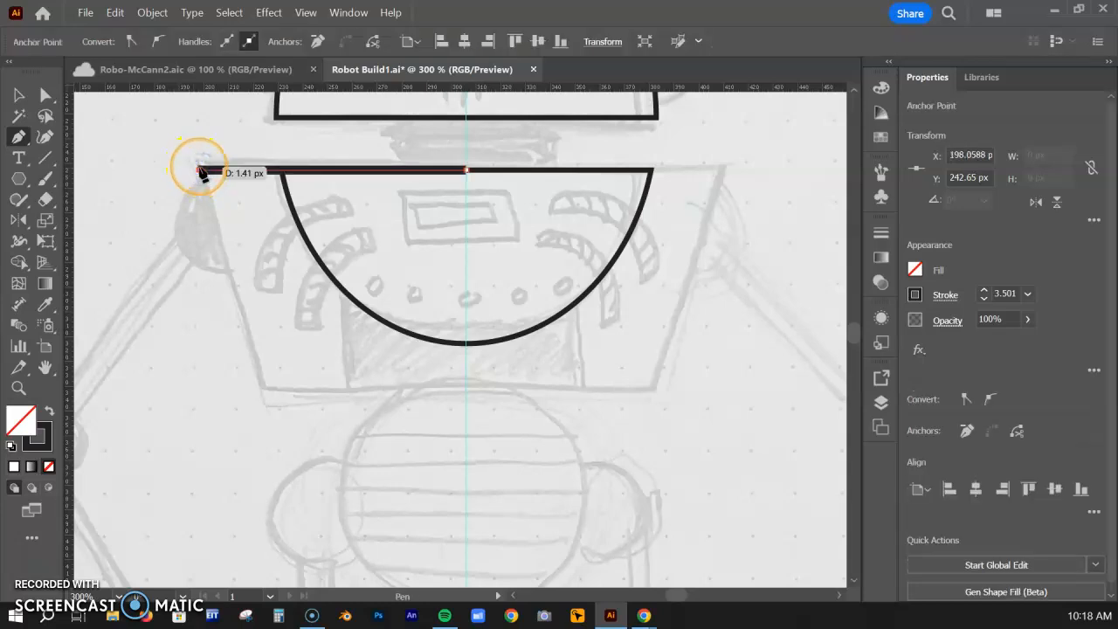
pyautogui.click(264, 385)
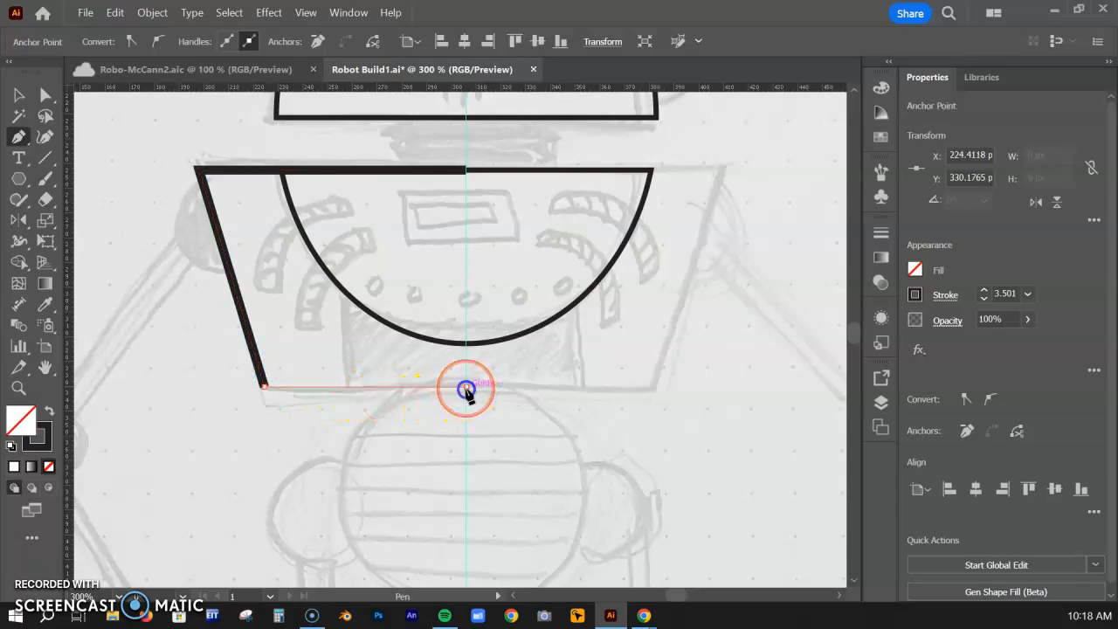
pyautogui.click(466, 386)
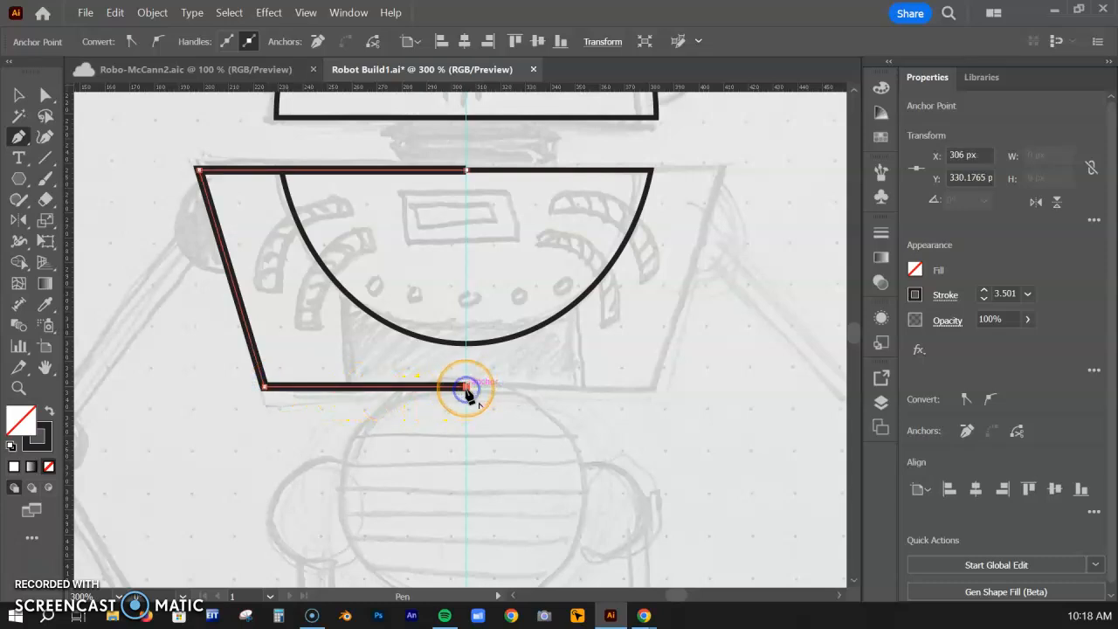
pyautogui.click(466, 170)
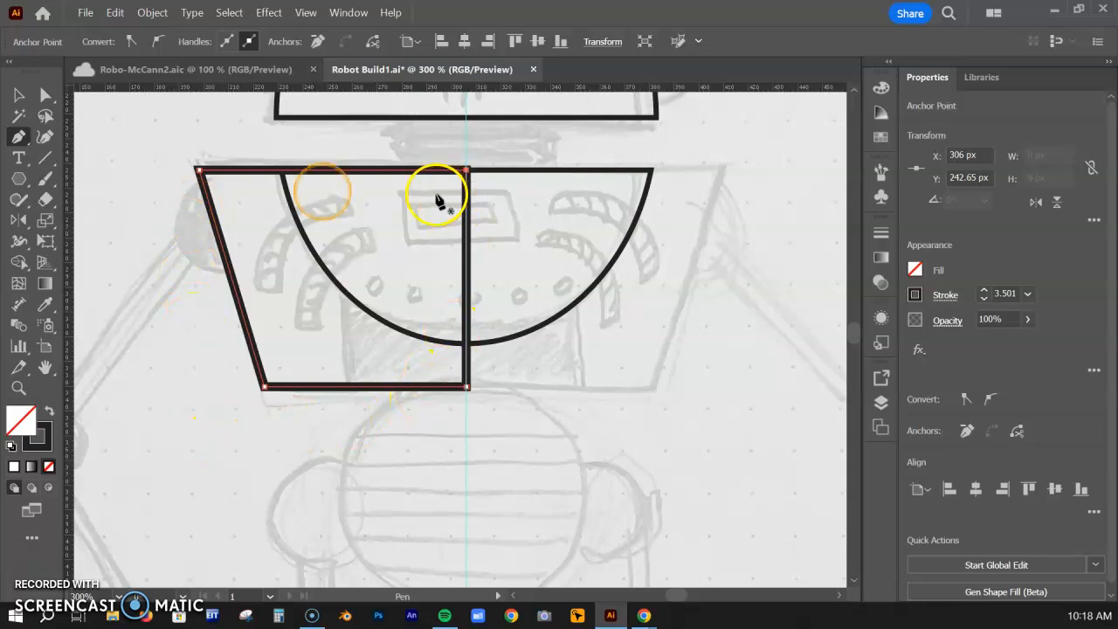
# Reflect a copy of the left torso half across the vertical centre guide
pyautogui.click(21, 94)
pyautogui.click(228, 464)
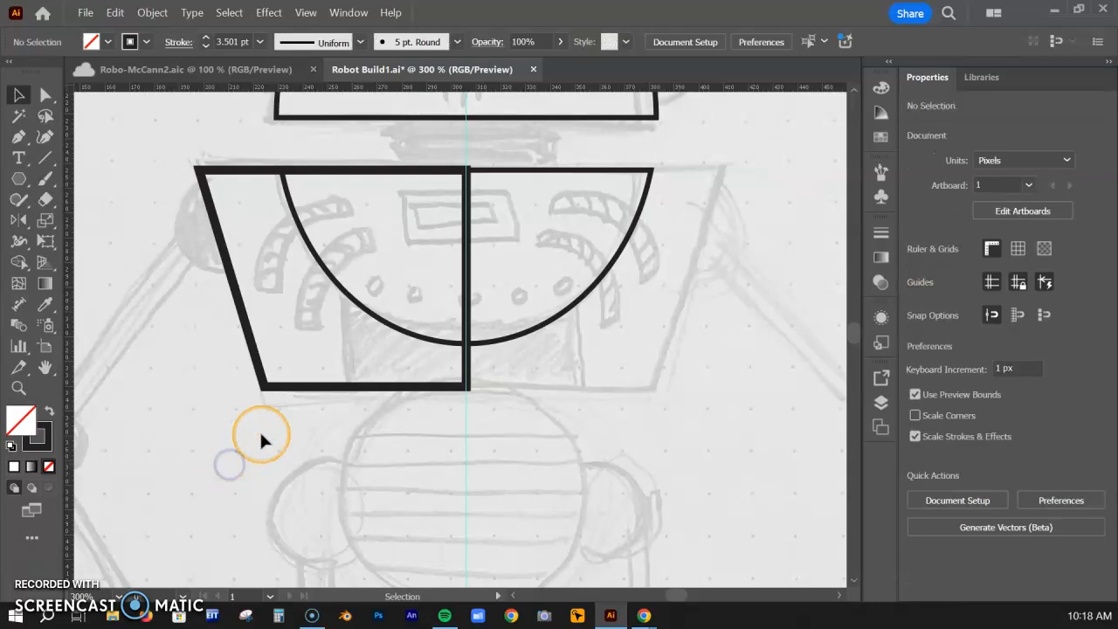
pyautogui.click(291, 386)
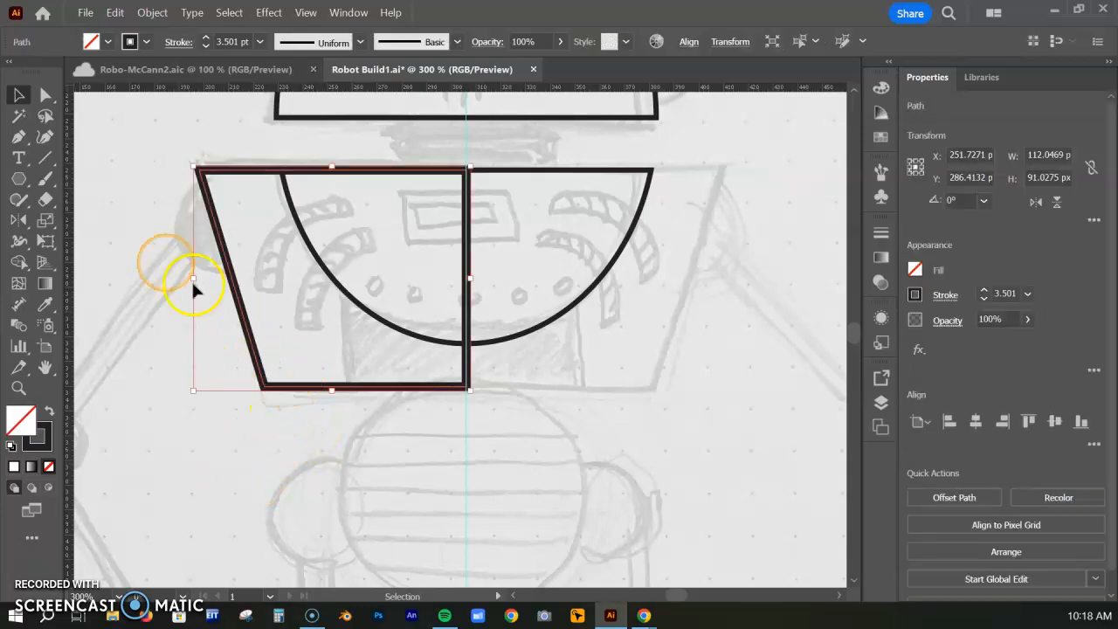
pyautogui.click(18, 219)
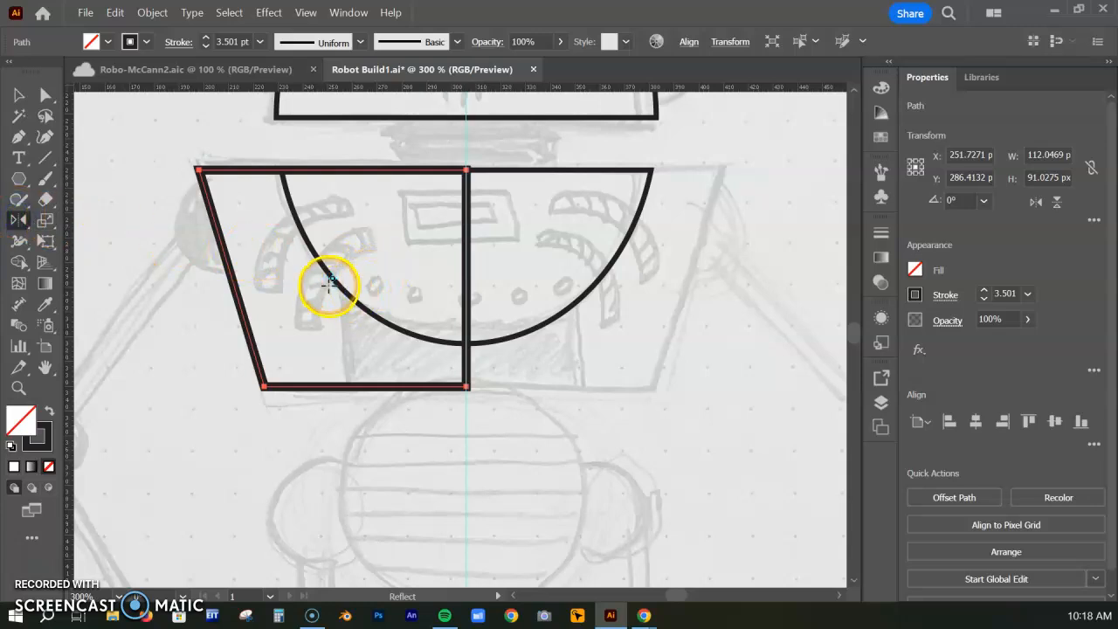
pyautogui.keyDown('alt'); pyautogui.click(467, 278); pyautogui.keyUp('alt')
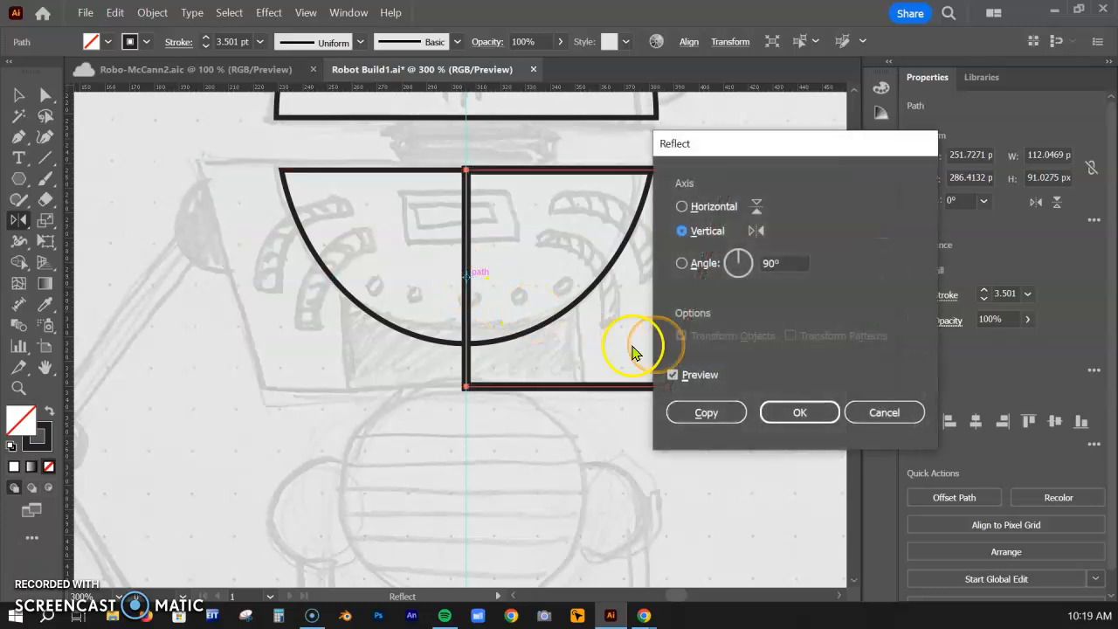
pyautogui.click(706, 414)
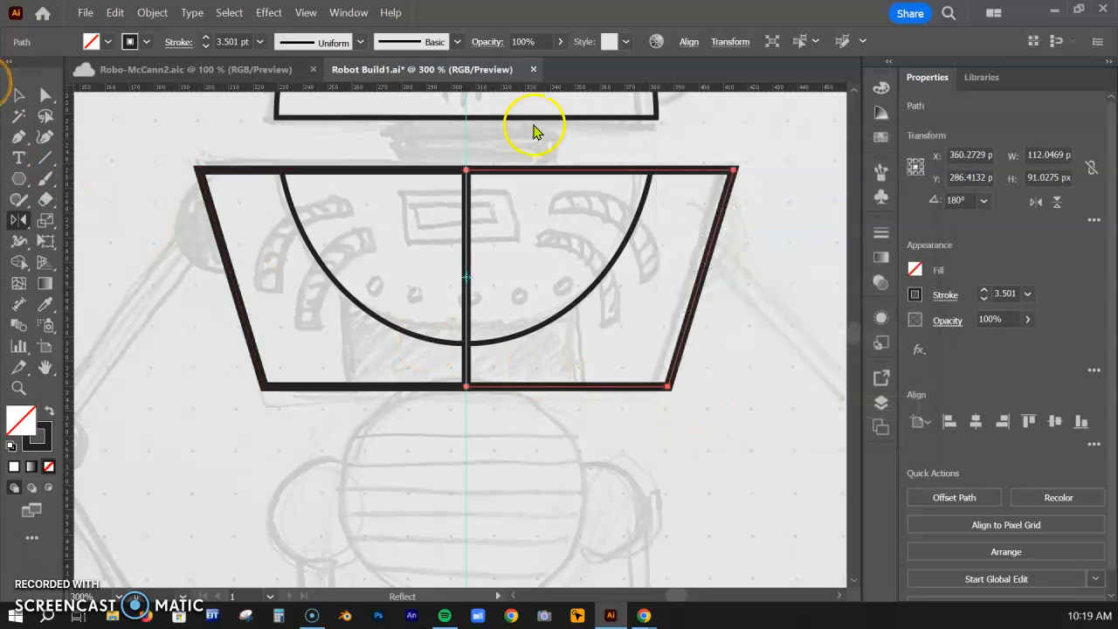
# Merge the two torso halves into one trapezoid with the Shape Builder tool
pyautogui.click(19, 94)
pyautogui.moveTo(627, 455); pyautogui.dragTo(380, 366)
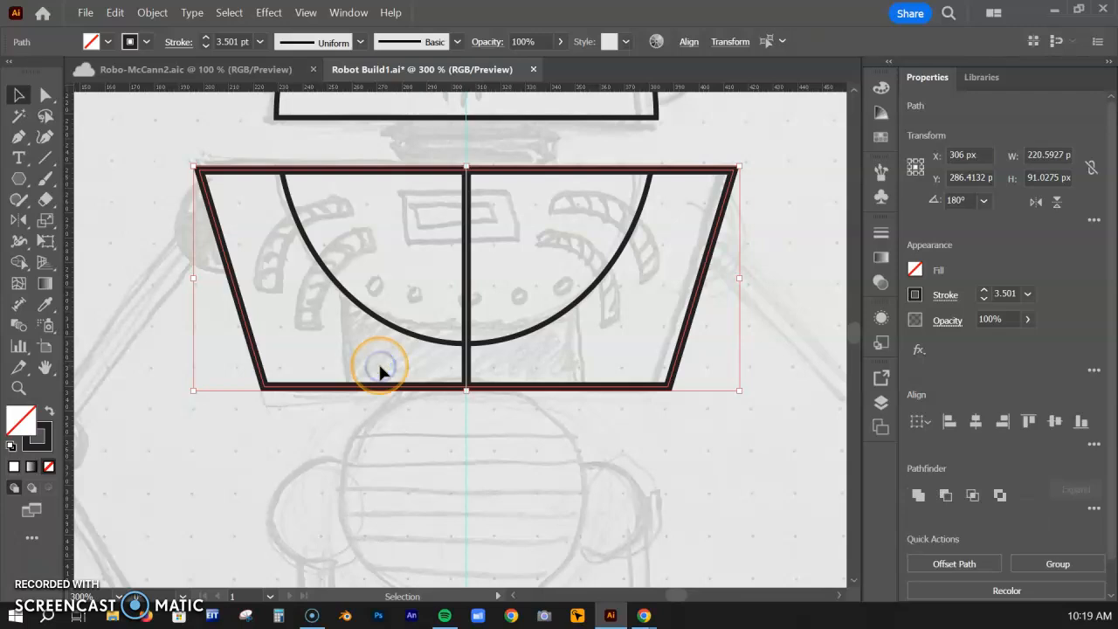
pyautogui.click(18, 261)
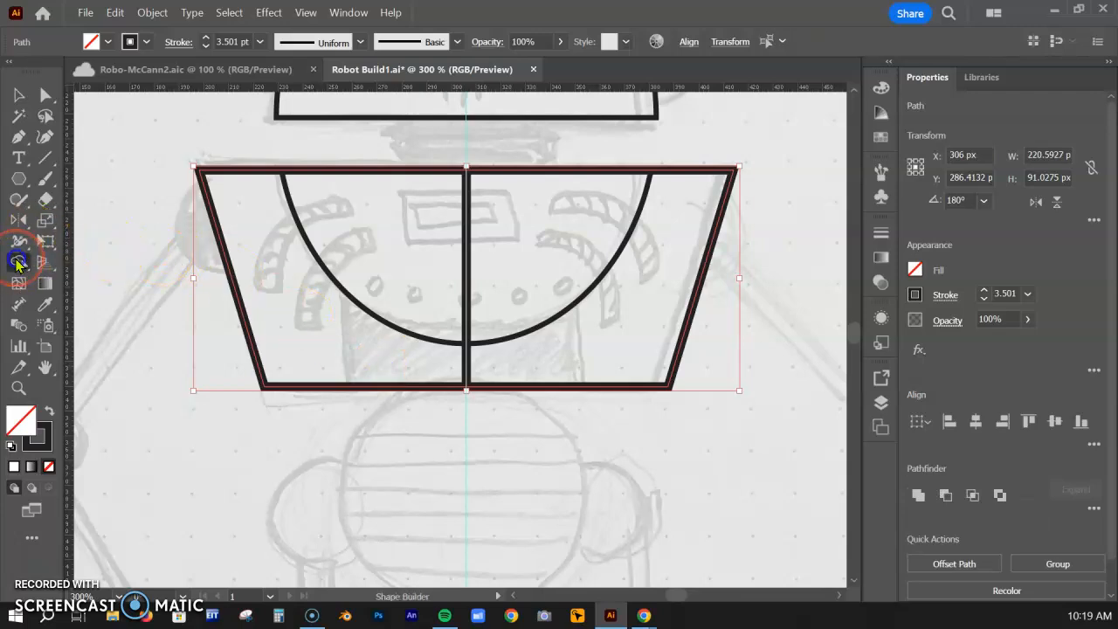
pyautogui.moveTo(397, 367); pyautogui.dragTo(561, 374)
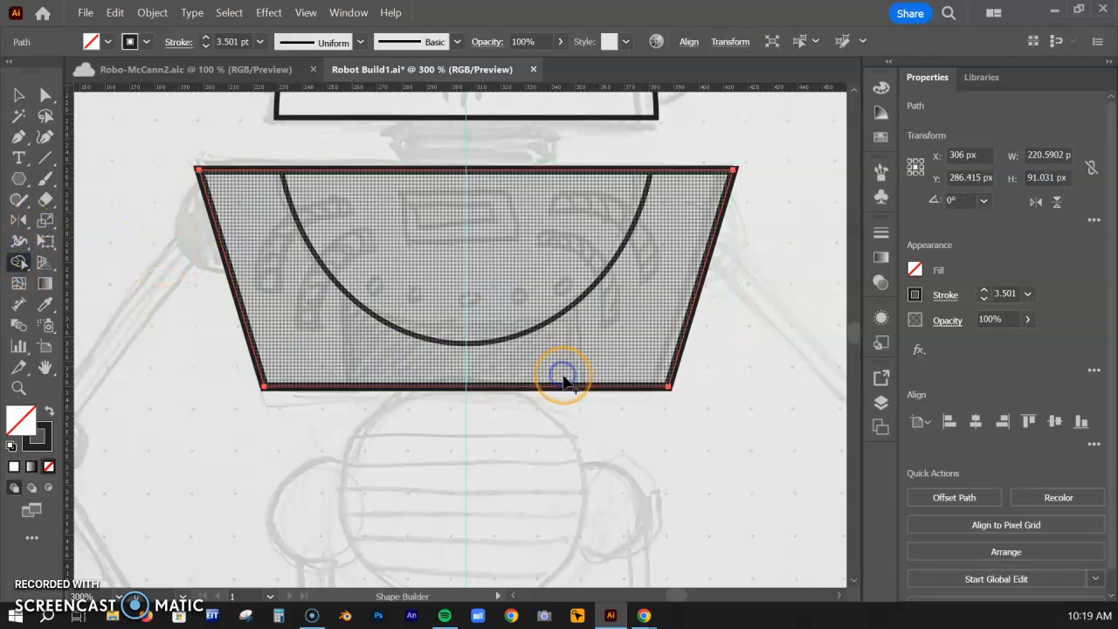
# Set the torso trapezoid's stroke weight to 2 pt and deselect it
pyautogui.click(983, 297)
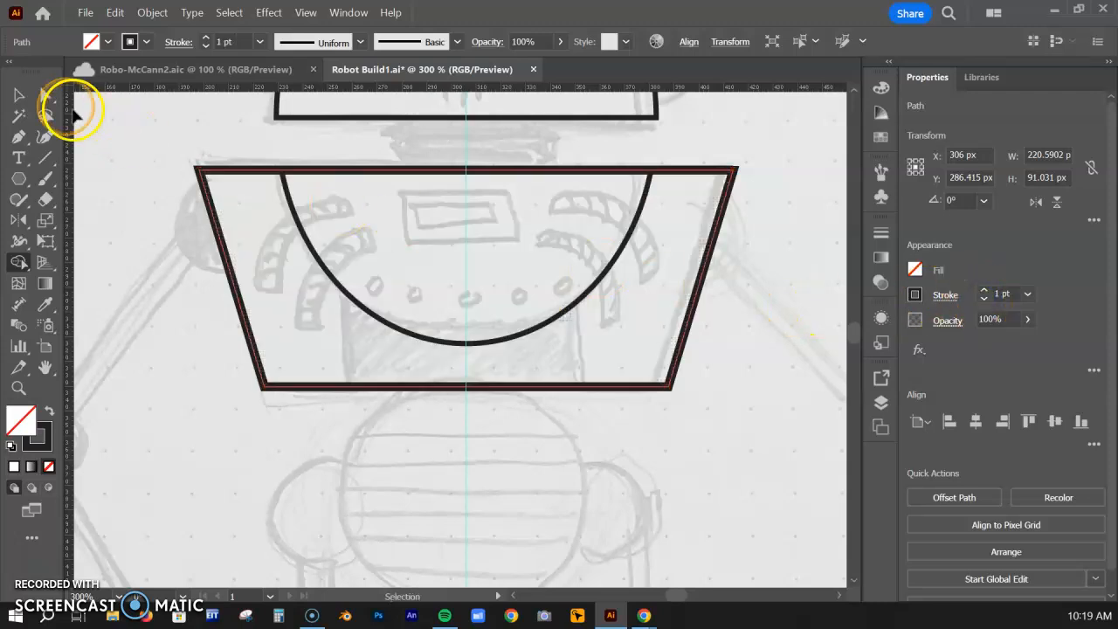
pyautogui.click(19, 95)
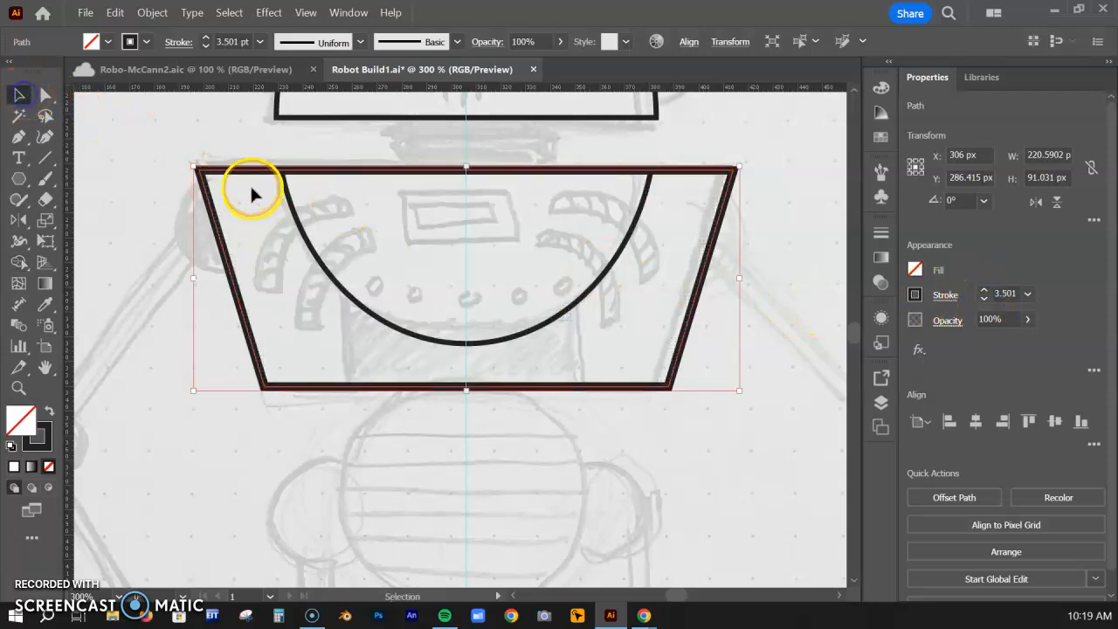
pyautogui.click(985, 300)
pyautogui.click(984, 300)
pyautogui.click(983, 292)
pyautogui.click(983, 291)
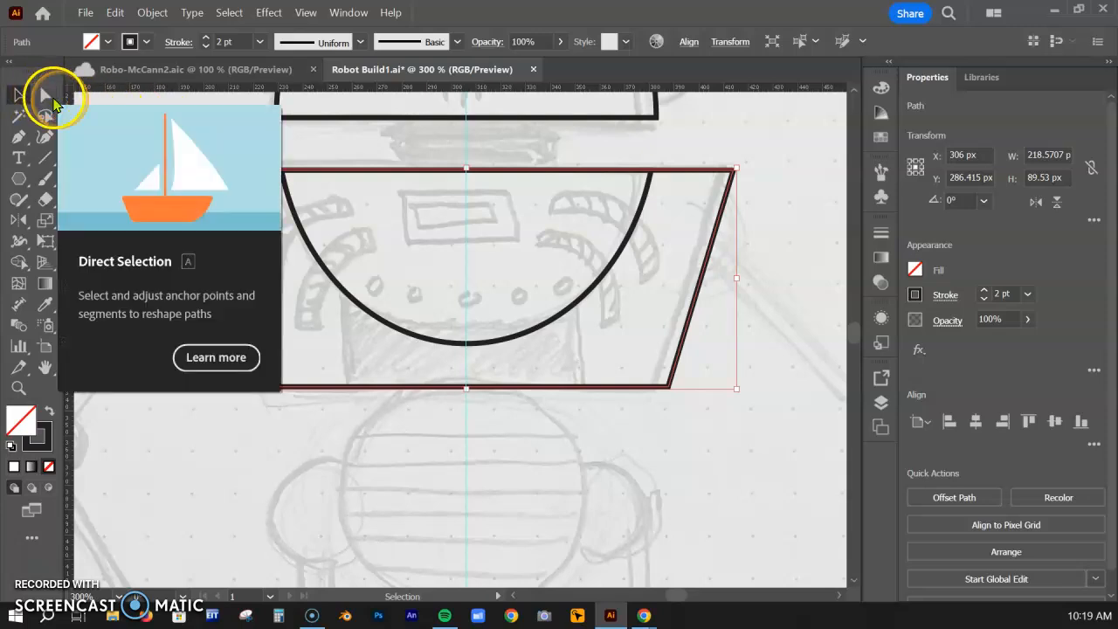
pyautogui.click(112, 120)
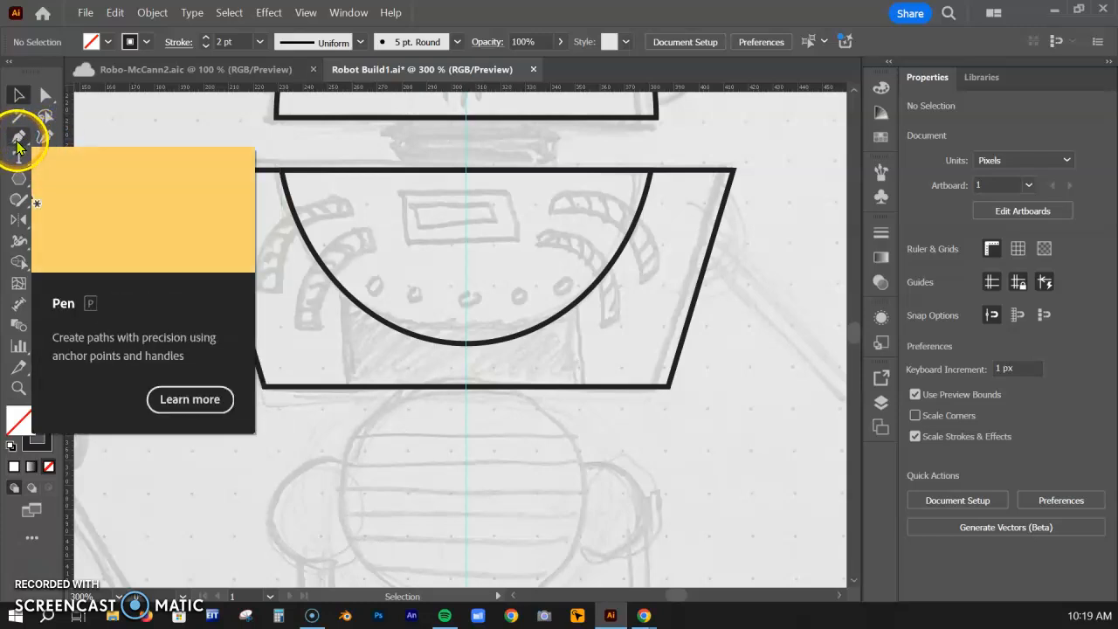
# Trace the outer left sketched tube with the Curvature tool as an open three-point arc, about 34 by 35 px
pyautogui.click(45, 137)
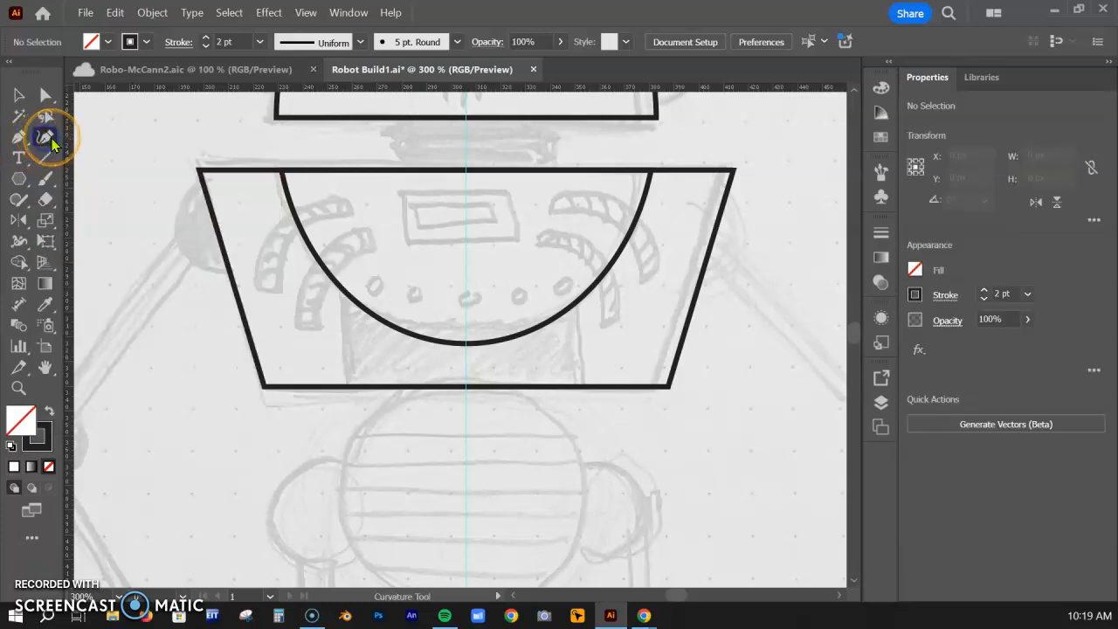
pyautogui.click(346, 206)
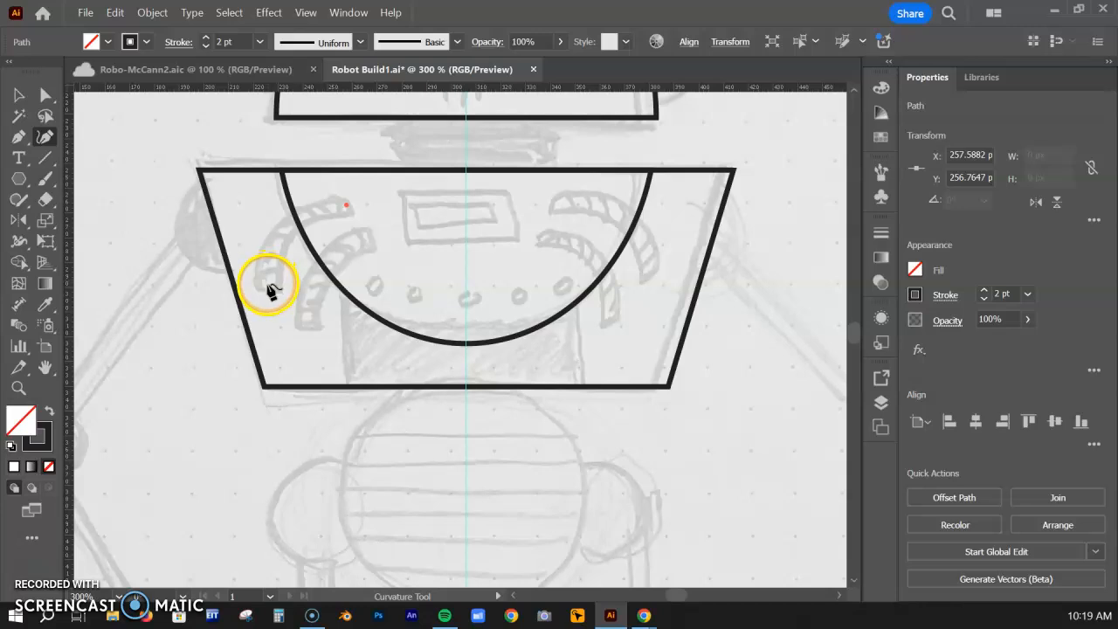
pyautogui.click(285, 231)
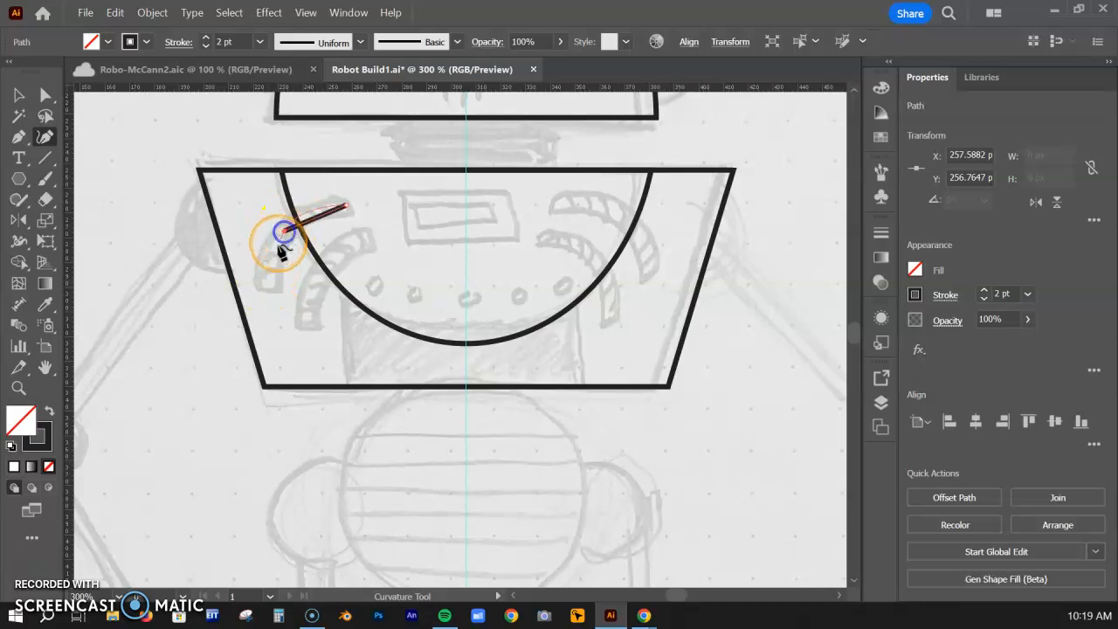
pyautogui.click(265, 291)
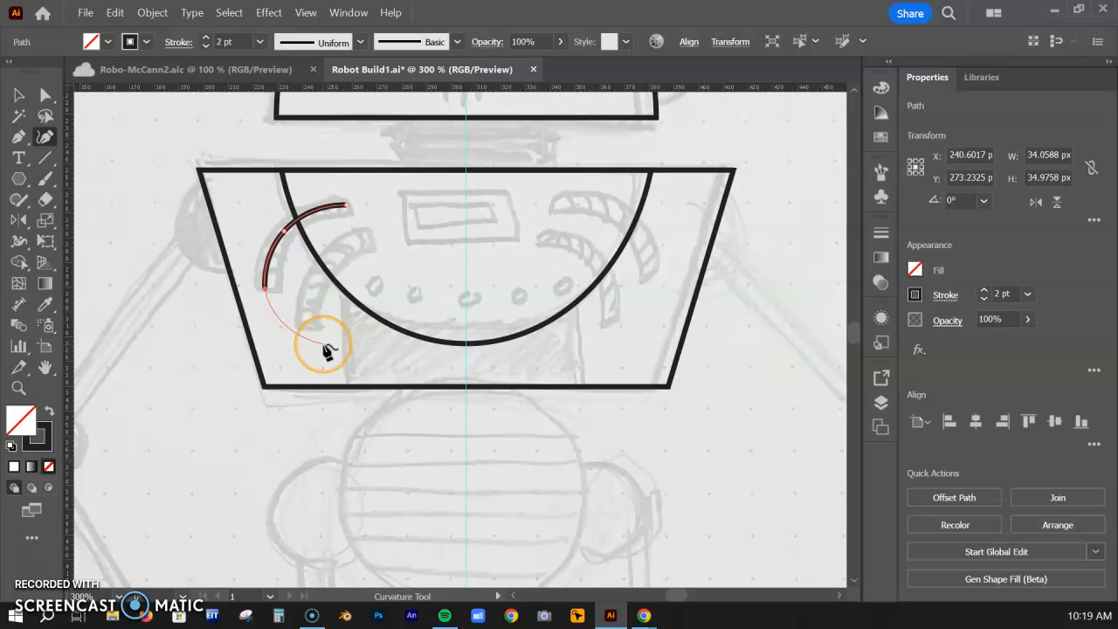
pyautogui.press('Escape')
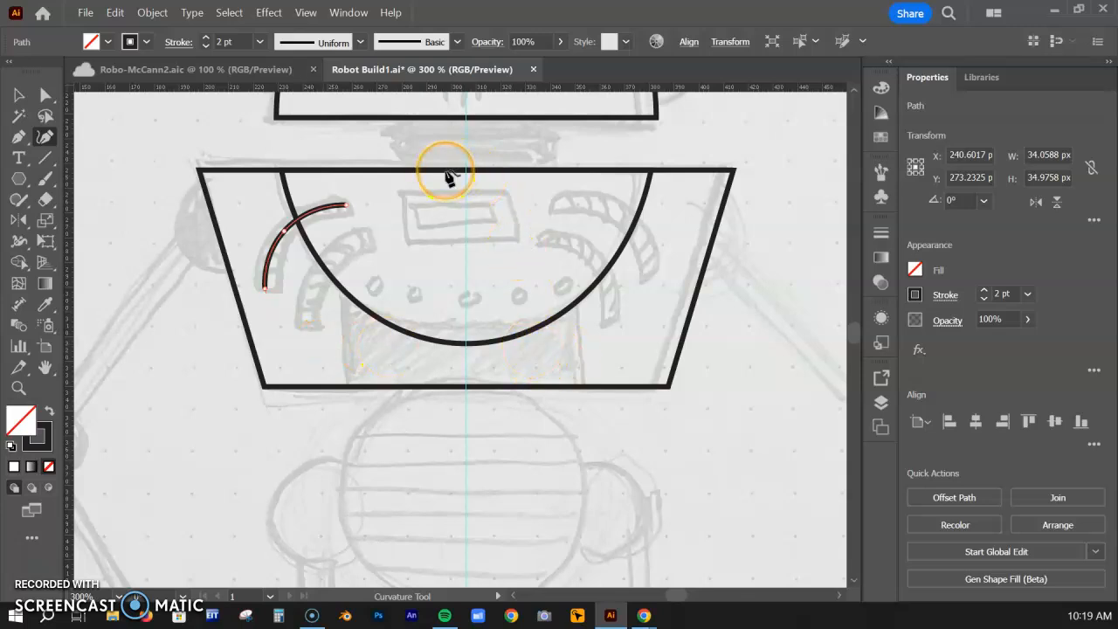
# Thicken the traced arc's stroke to 7 pt and deselect it
pyautogui.click(983, 293)
pyautogui.click(983, 294)
pyautogui.click(983, 293)
pyautogui.click(983, 294)
pyautogui.click(983, 294)
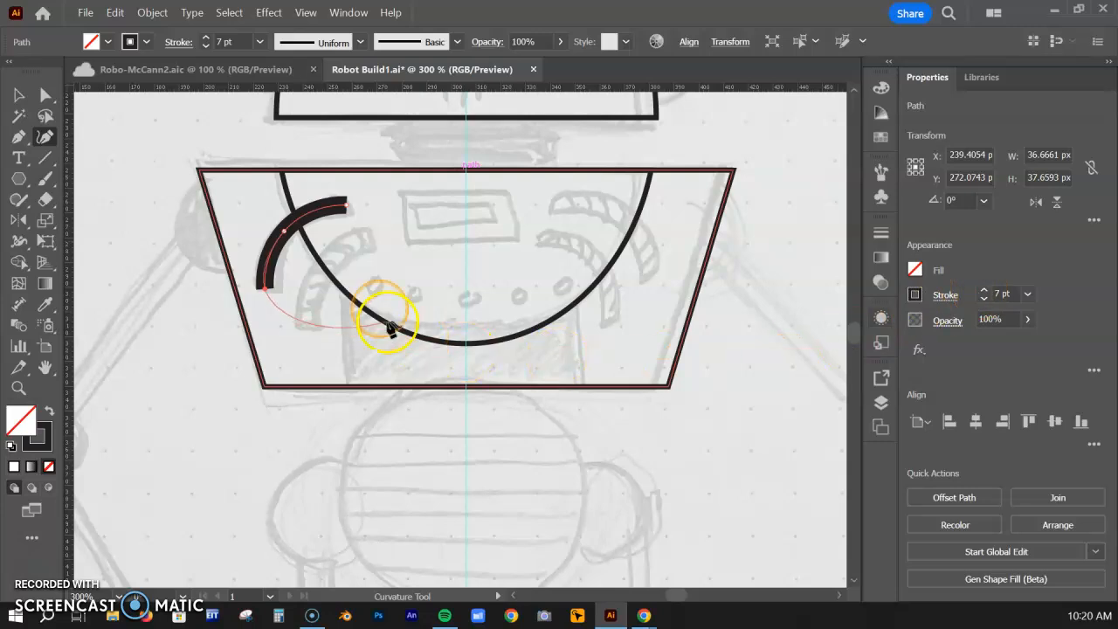
pyautogui.click(18, 96)
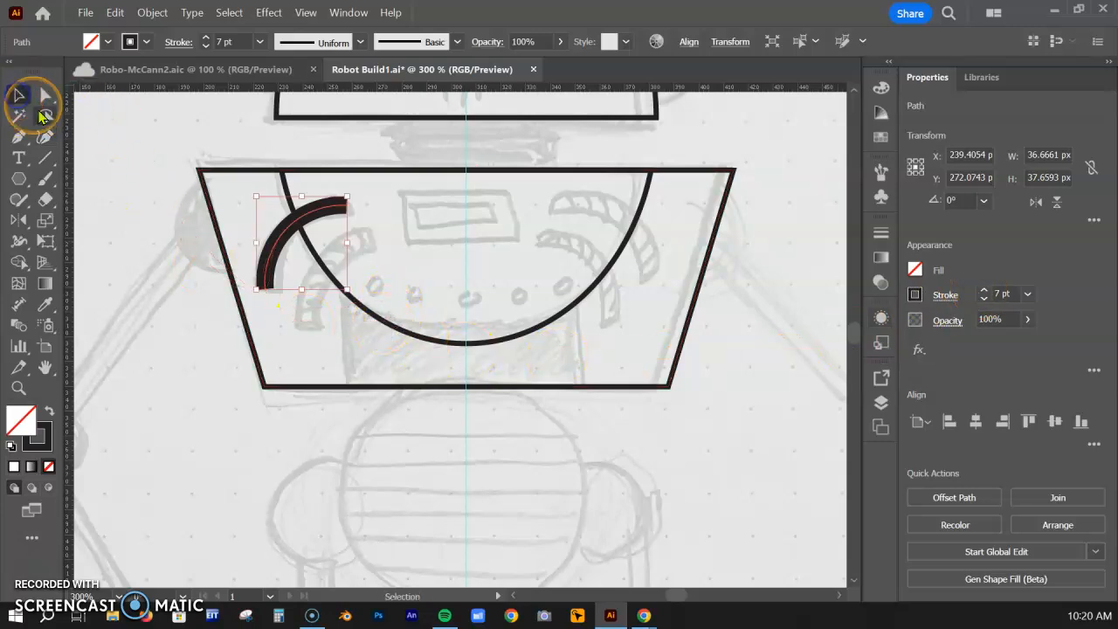
pyautogui.click(469, 227)
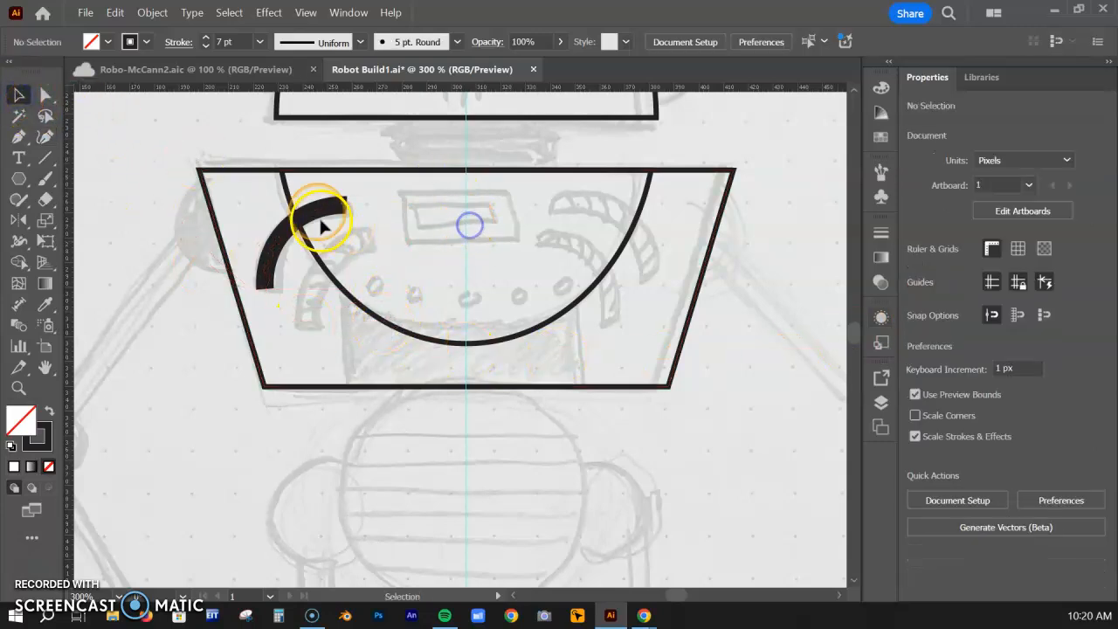
# Give the thick arc's stroke round caps
pyautogui.click(323, 216)
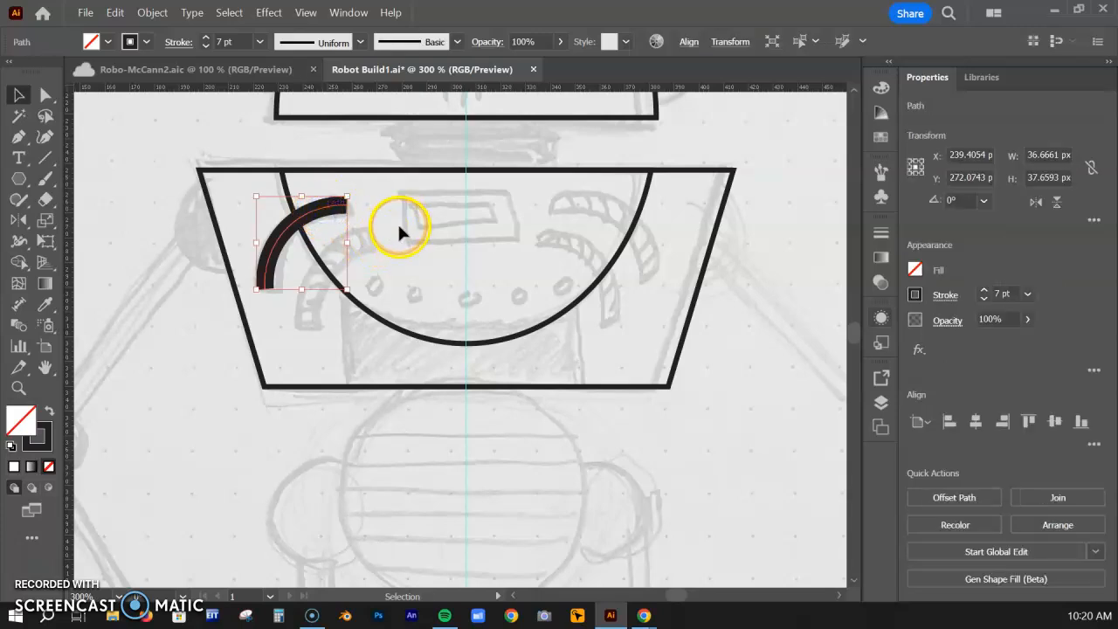
pyautogui.hotkey('ctrl', '=')
pyautogui.hotkey('ctrl', '=')
pyautogui.moveTo(613, 344); pyautogui.dragTo(519, 253)
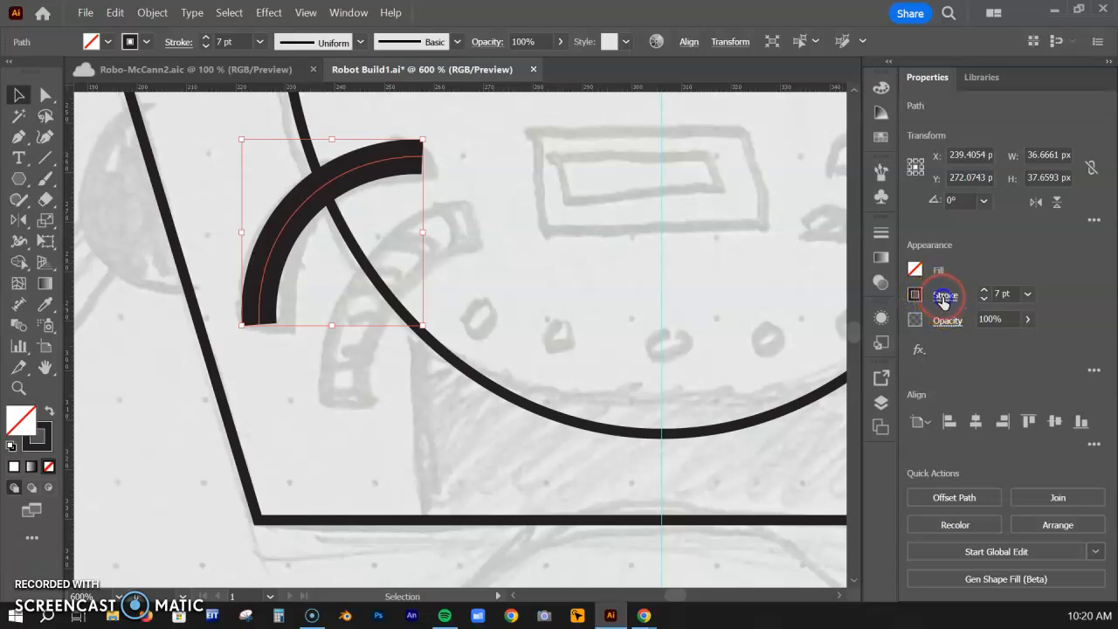
pyautogui.click(943, 297)
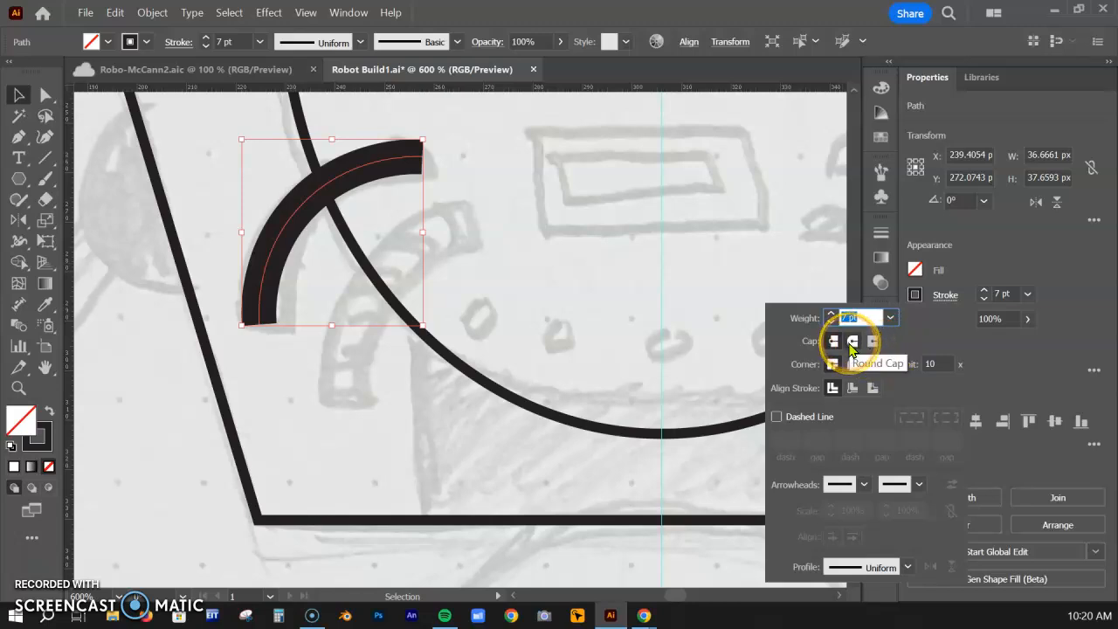
pyautogui.click(851, 341)
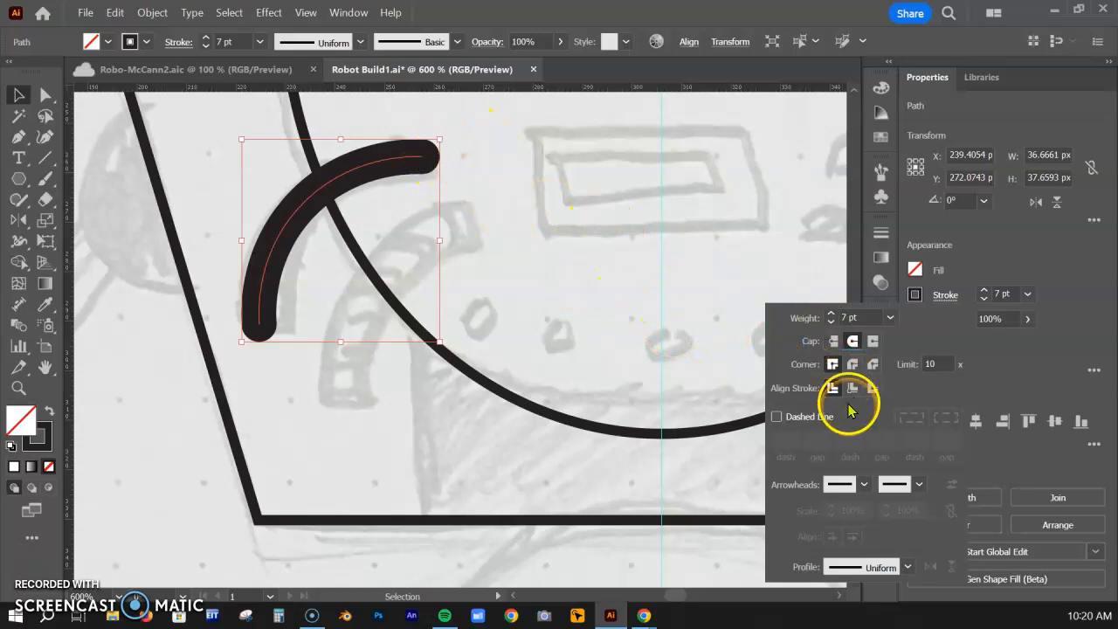
# Try the symmetrical lens-shaped width profile on the arc's stroke and replace it with Width Profile 6
pyautogui.click(907, 567)
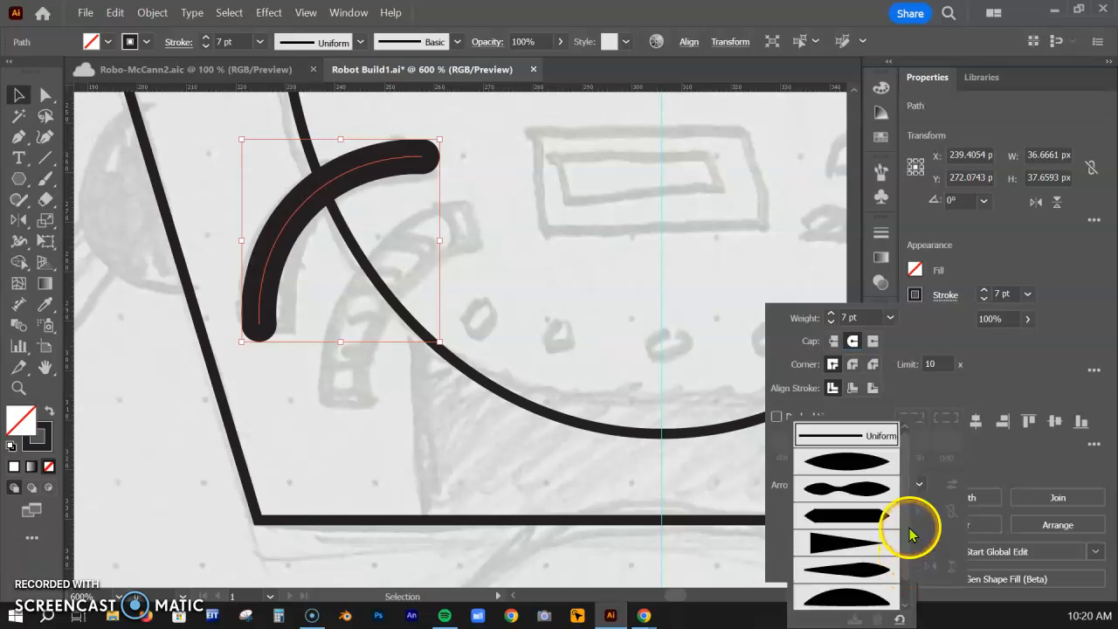
pyautogui.click(871, 463)
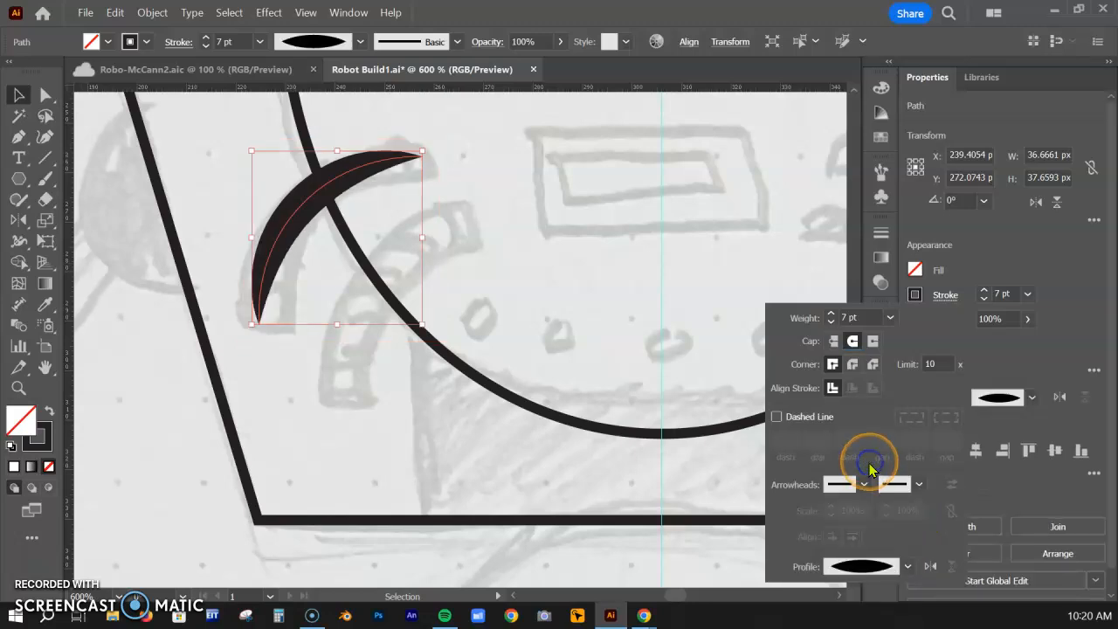
pyautogui.click(907, 566)
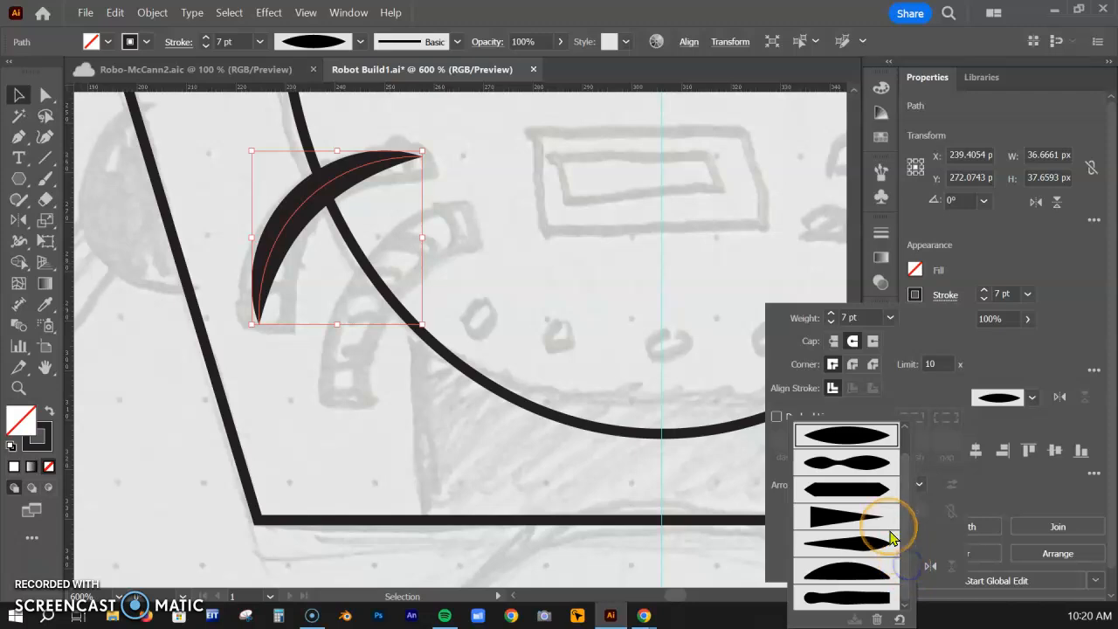
pyautogui.click(874, 569)
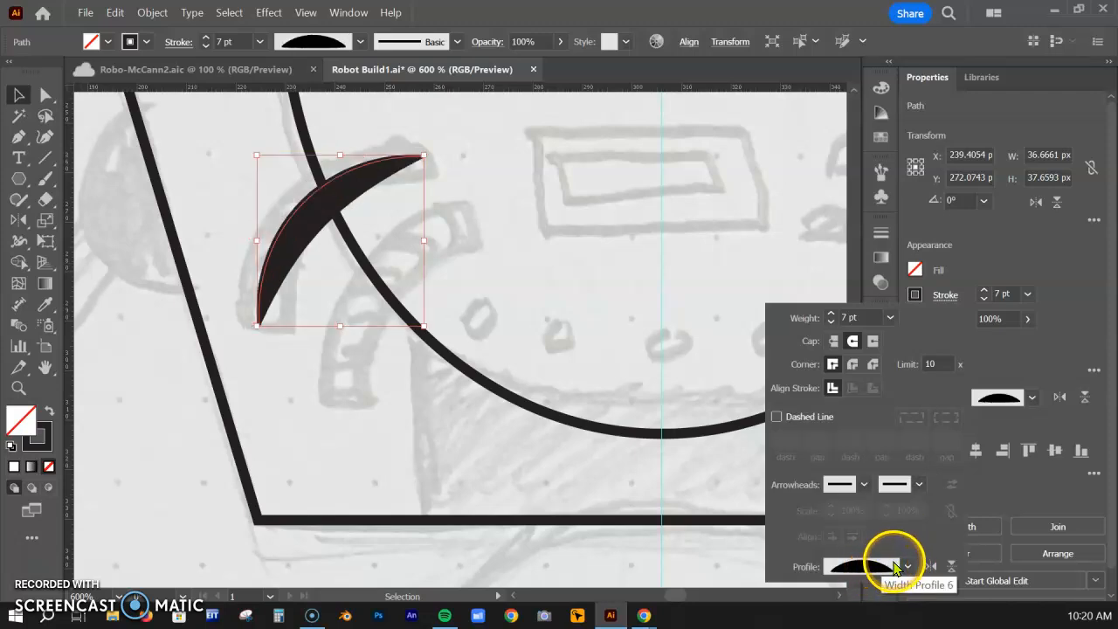
# Try the tapered Width Profile next to the current one on the arc's stroke, and return the profile to Uniform
pyautogui.click(907, 567)
pyautogui.click(871, 550)
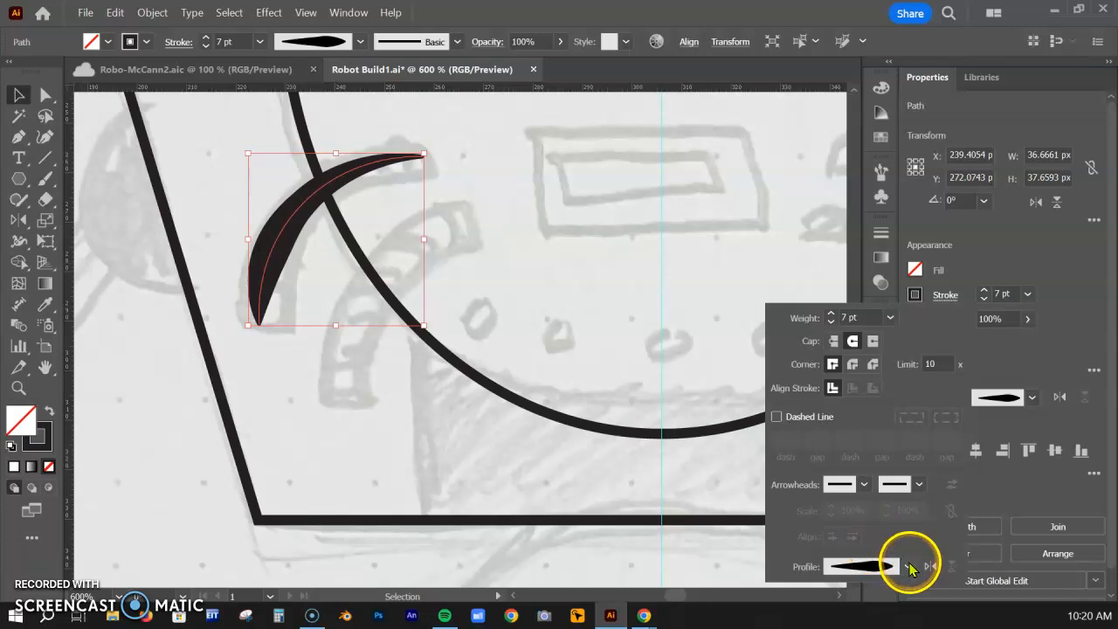
pyautogui.click(908, 566)
pyautogui.scroll(2, 871, 498)
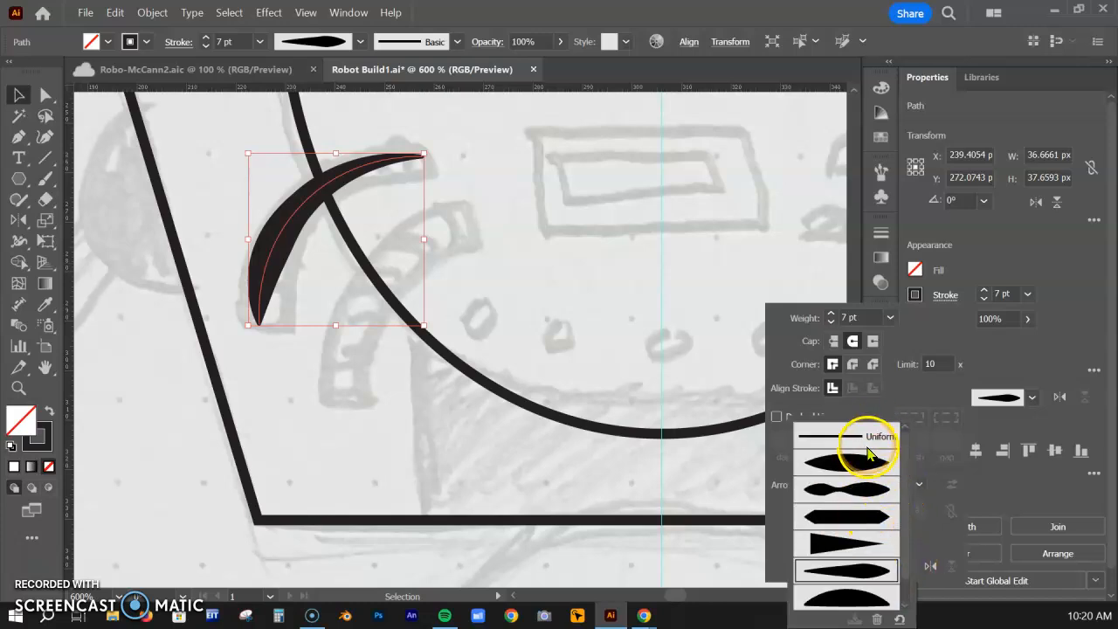
pyautogui.click(873, 443)
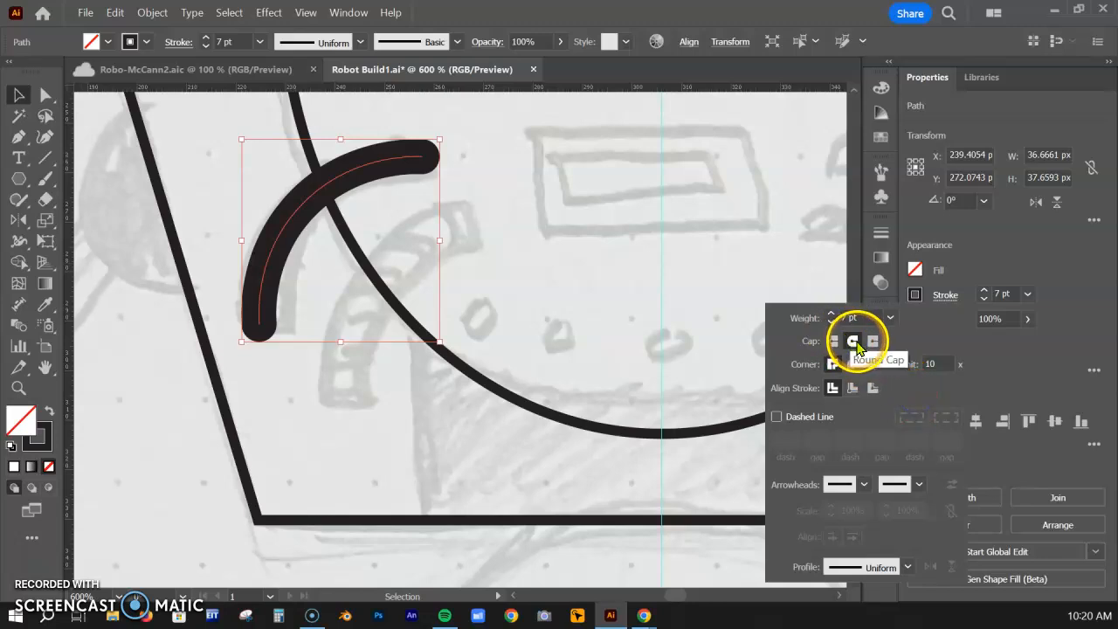
pyautogui.click(1060, 343)
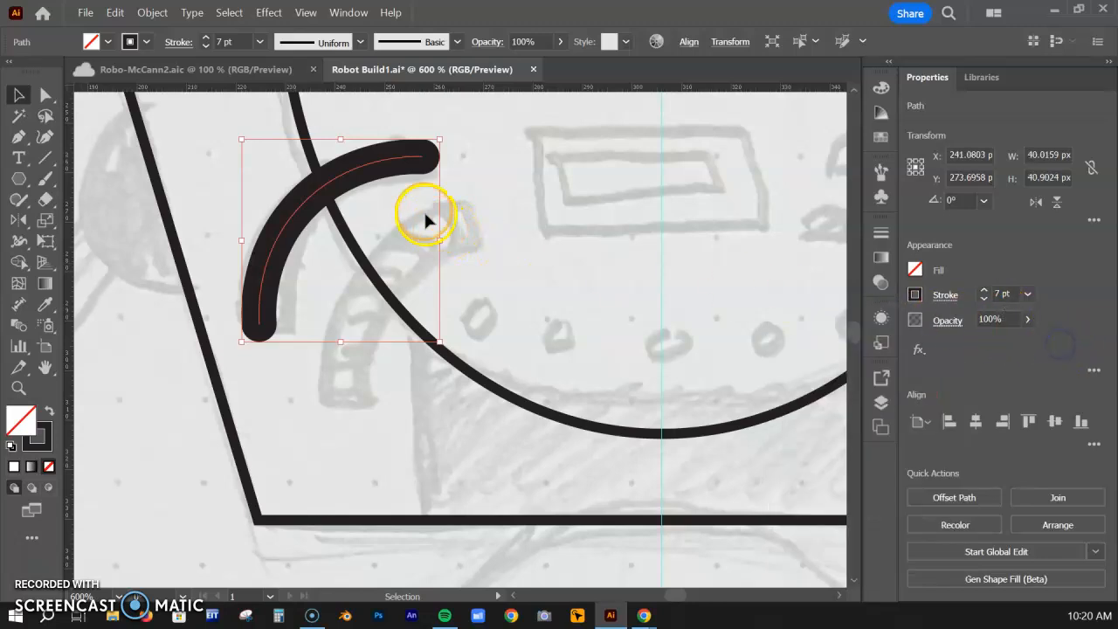
# Duplicate the thick arc onto the inner left sketched tube, scale the copy to about 31 by 39 px, and set its stroke to 7 pt
pyautogui.hotkey('ctrl', '-')
pyautogui.hotkey('ctrl', '-')
pyautogui.moveTo(561, 331); pyautogui.dragTo(441, 214)
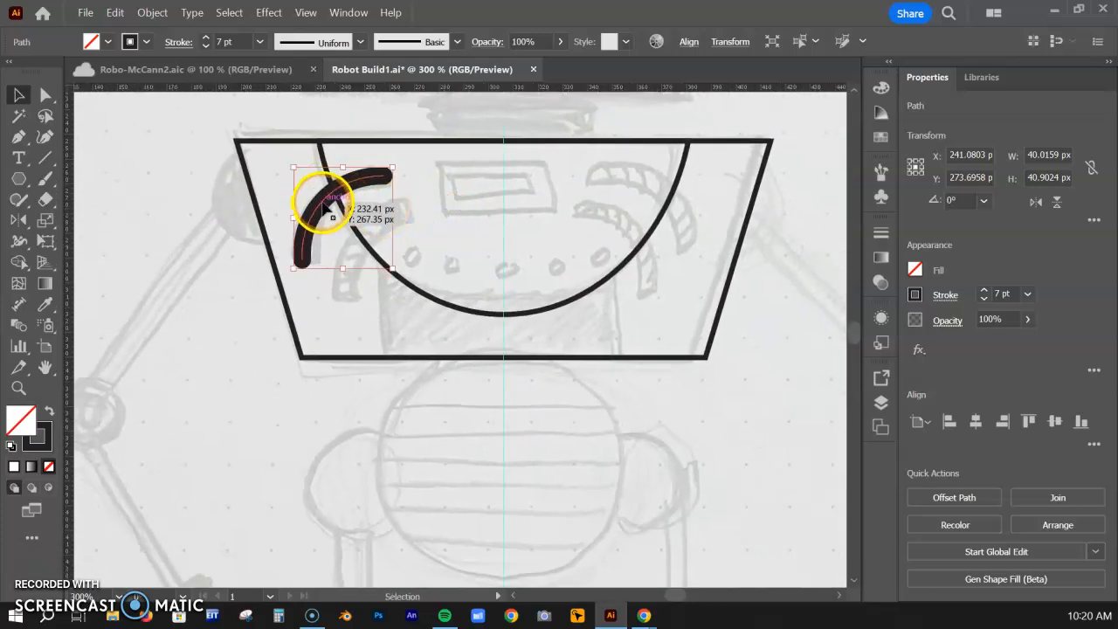
pyautogui.moveTo(328, 207); pyautogui.dragTo(362, 247)
pyautogui.moveTo(428, 206)
pyautogui.mouseDown()
pyautogui.moveTo(399, 209)
pyautogui.moveTo(412, 200)
pyautogui.mouseUp()
pyautogui.moveTo(330, 305); pyautogui.dragTo(342, 293)
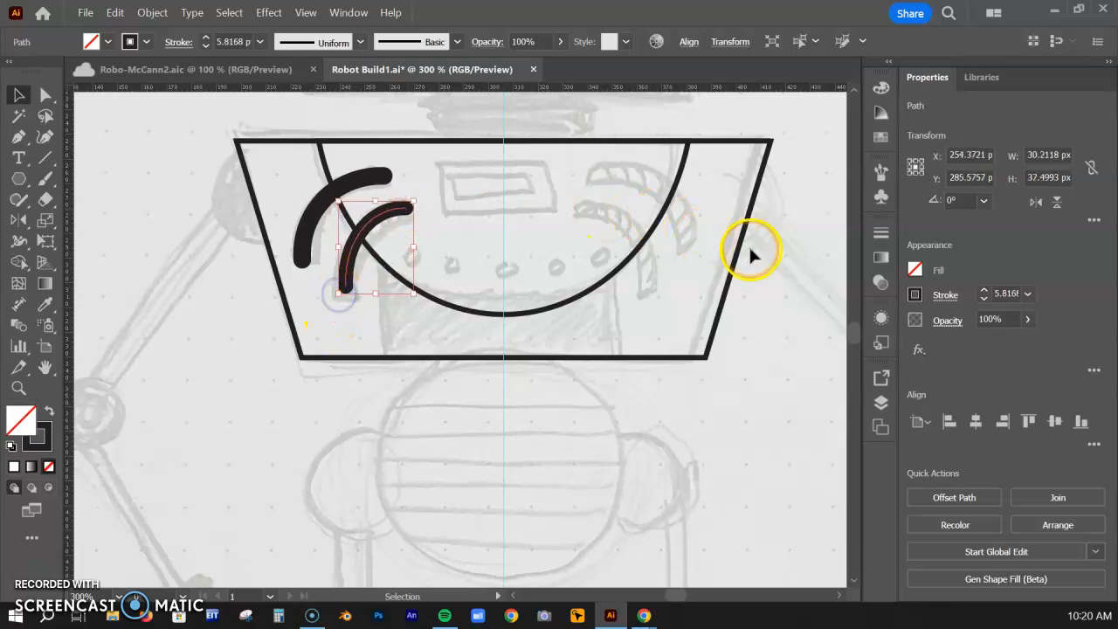
pyautogui.click(985, 294)
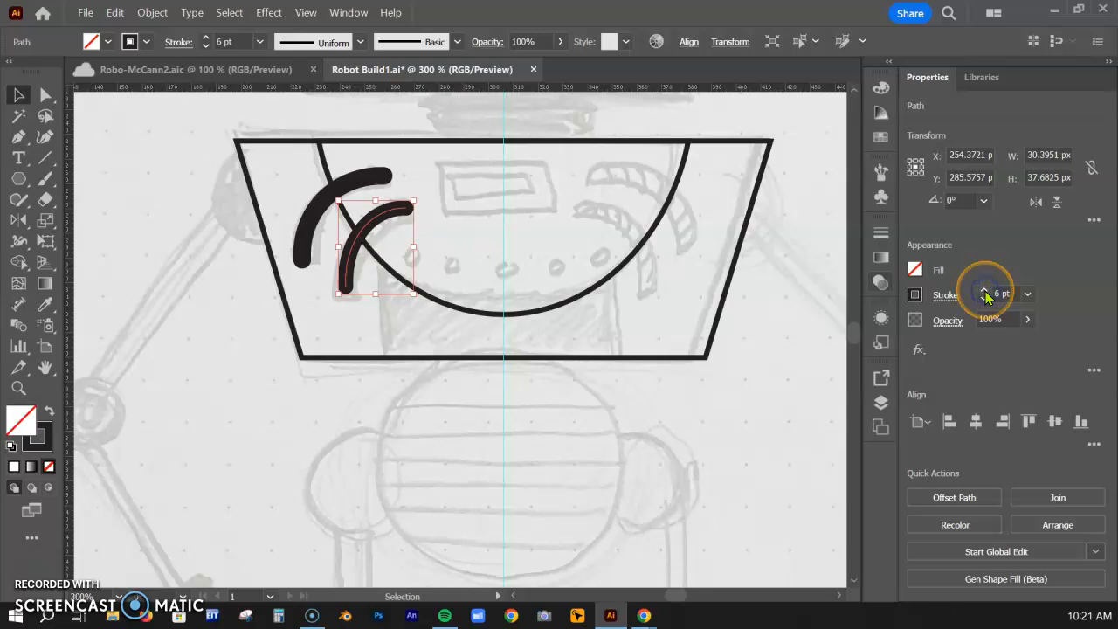
pyautogui.click(984, 293)
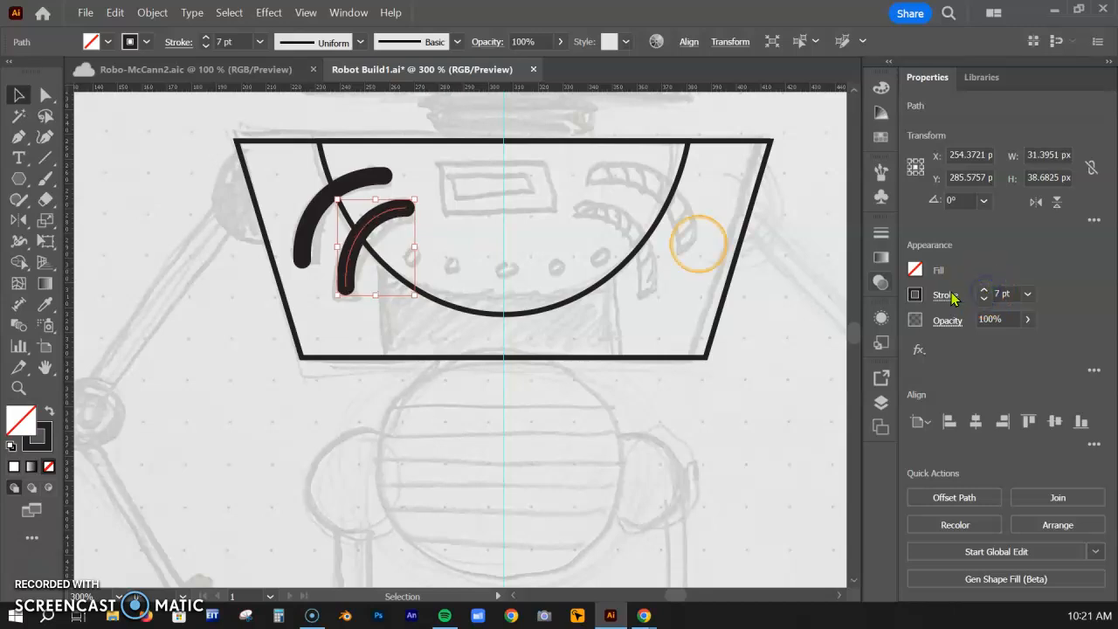
# Reflect a copy of both left arcs across the torso's vertical centre guide onto the right-hand tubes
pyautogui.click(365, 179)
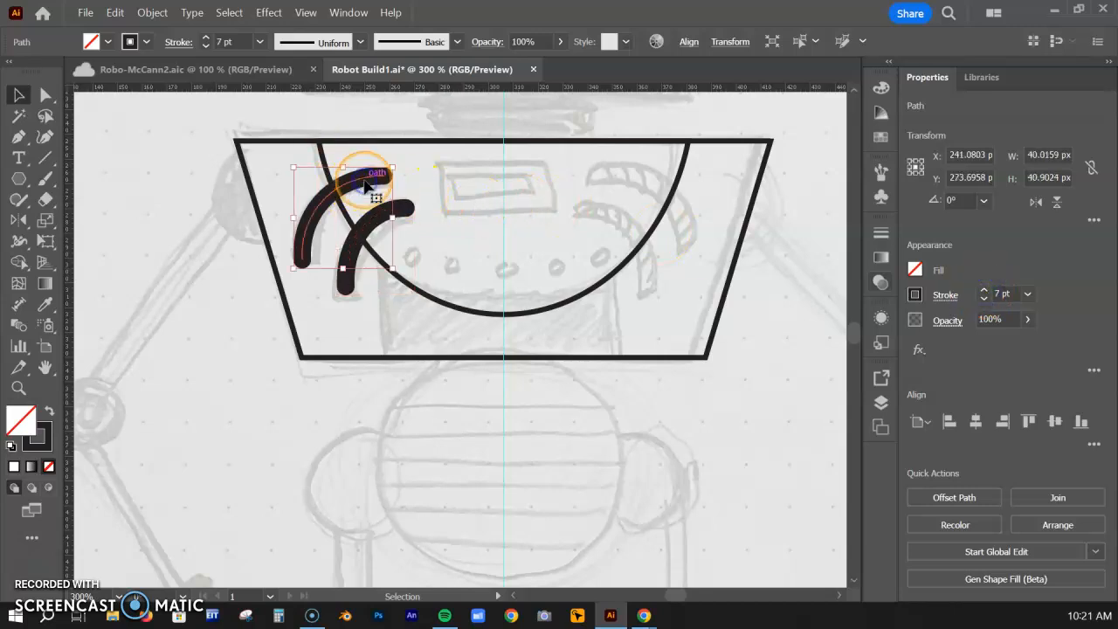
pyautogui.keyDown('shift'); pyautogui.click(409, 216); pyautogui.keyUp('shift')
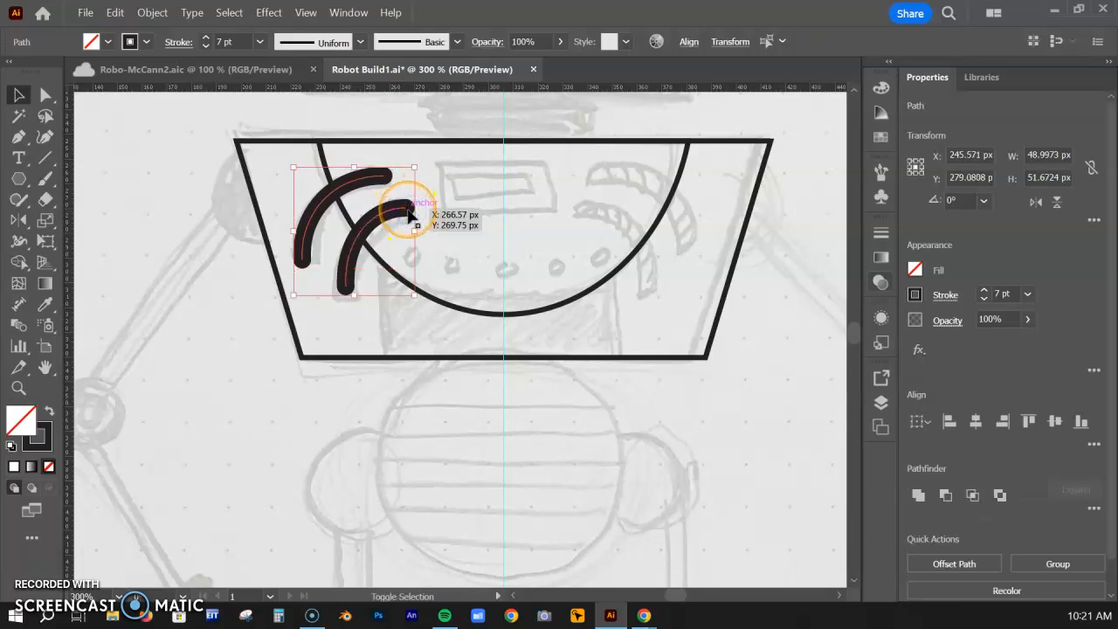
pyautogui.click(19, 219)
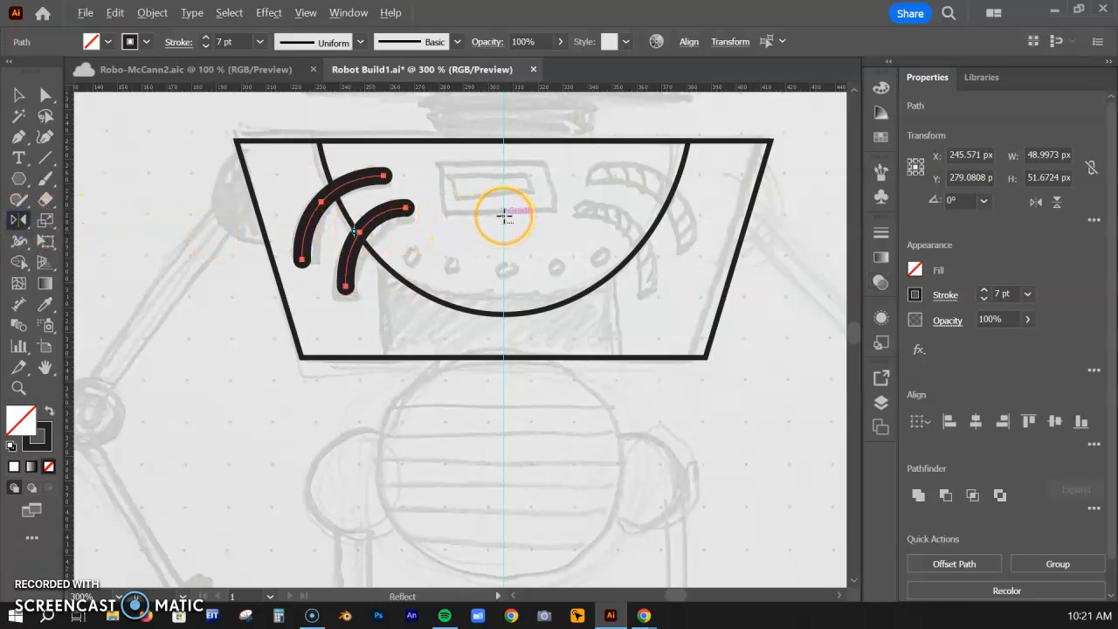
pyautogui.keyDown('alt'); pyautogui.click(504, 216); pyautogui.keyUp('alt')
pyautogui.click(707, 412)
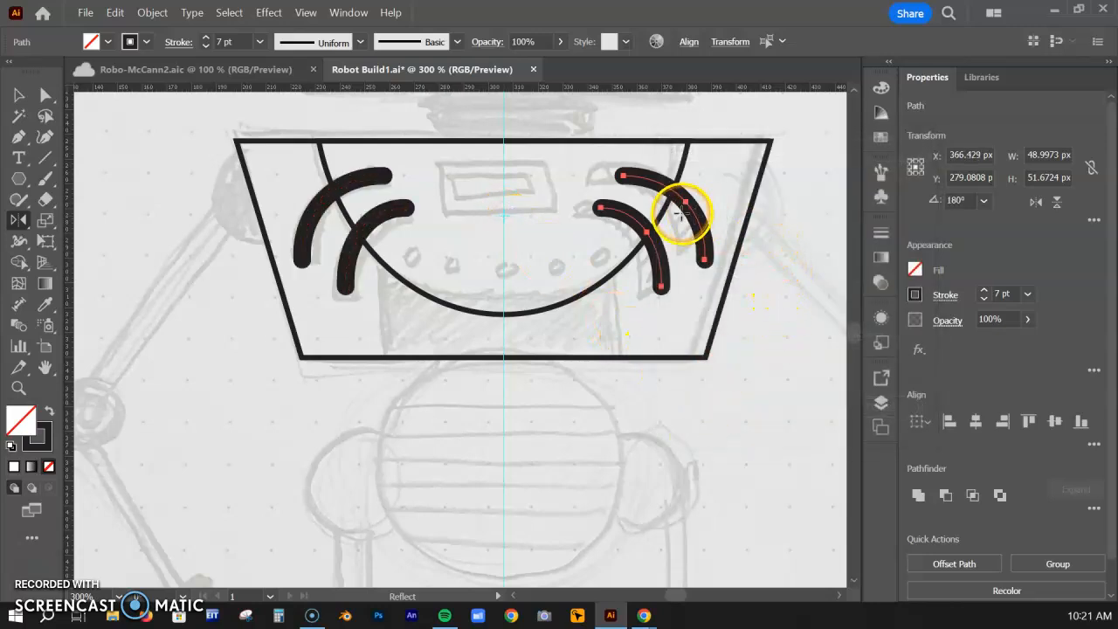
pyautogui.click(16, 94)
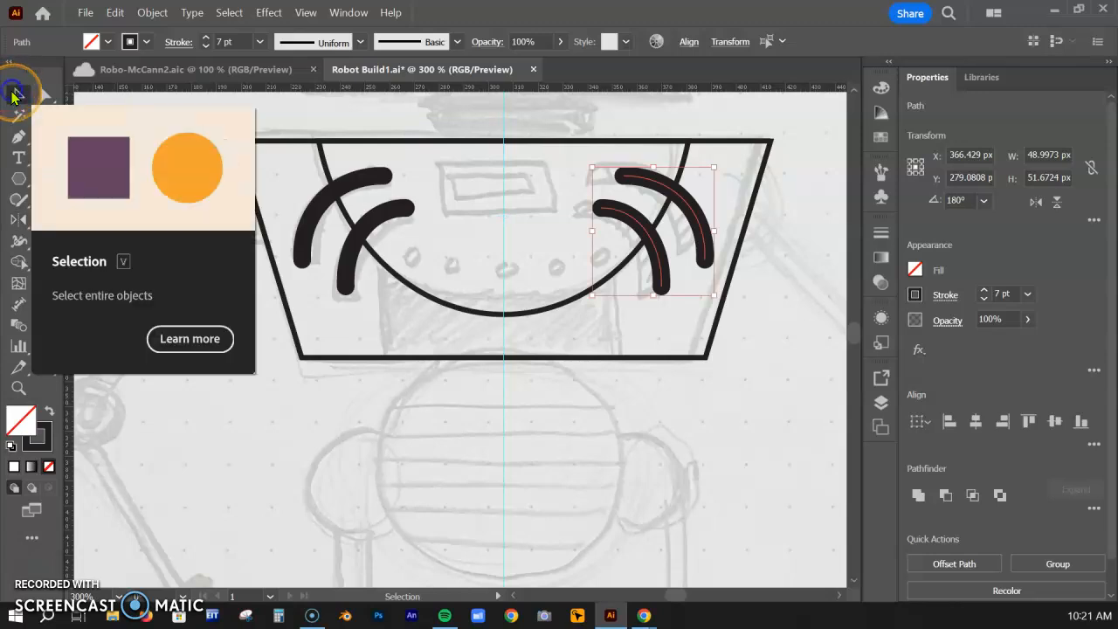
# Trace the robot's left-hand arm in the sketch with the Pen tool as an open three-point path from shoulder through elbow to wrist
pyautogui.hotkey('ctrl', '-')
pyautogui.hotkey('ctrl', '-')
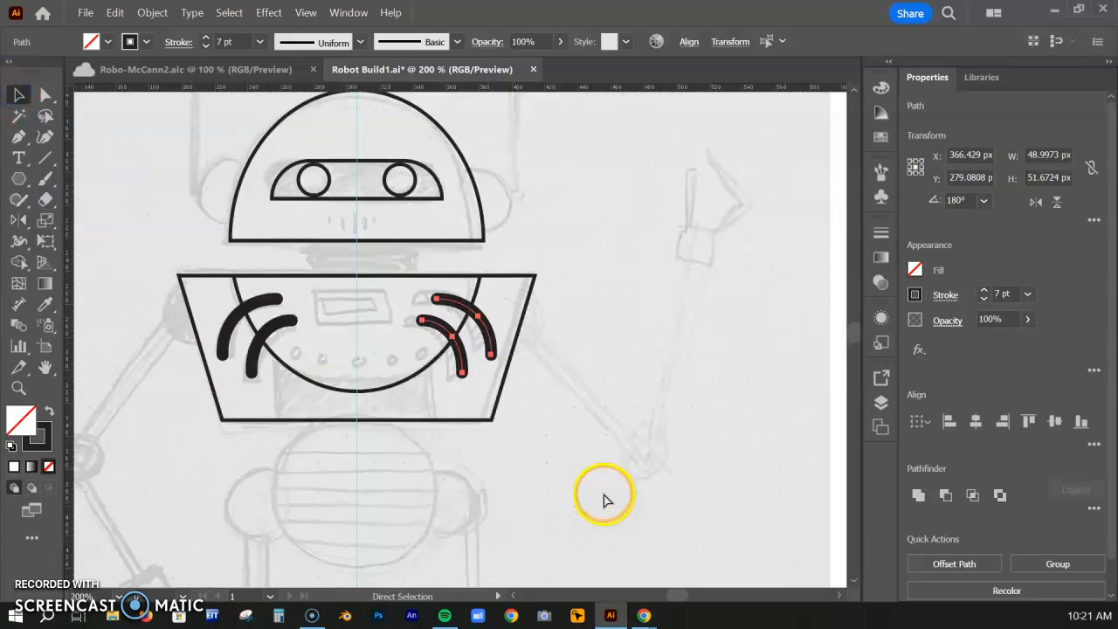
pyautogui.moveTo(473, 490)
pyautogui.mouseDown()
pyautogui.moveTo(514, 332)
pyautogui.moveTo(569, 347)
pyautogui.moveTo(559, 361)
pyautogui.mouseUp()
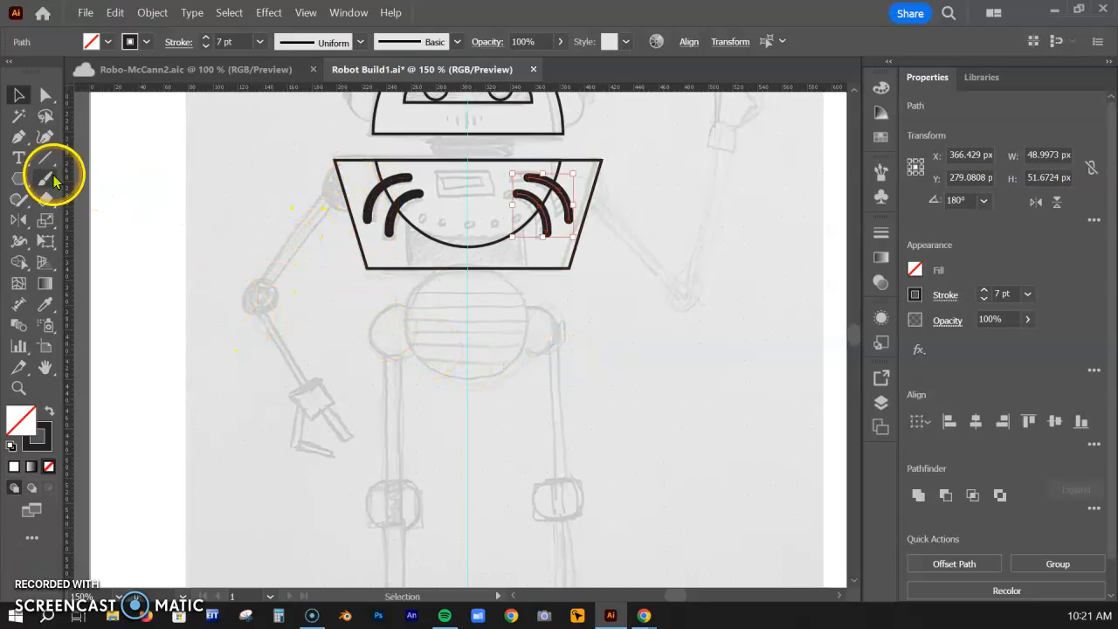
pyautogui.click(16, 137)
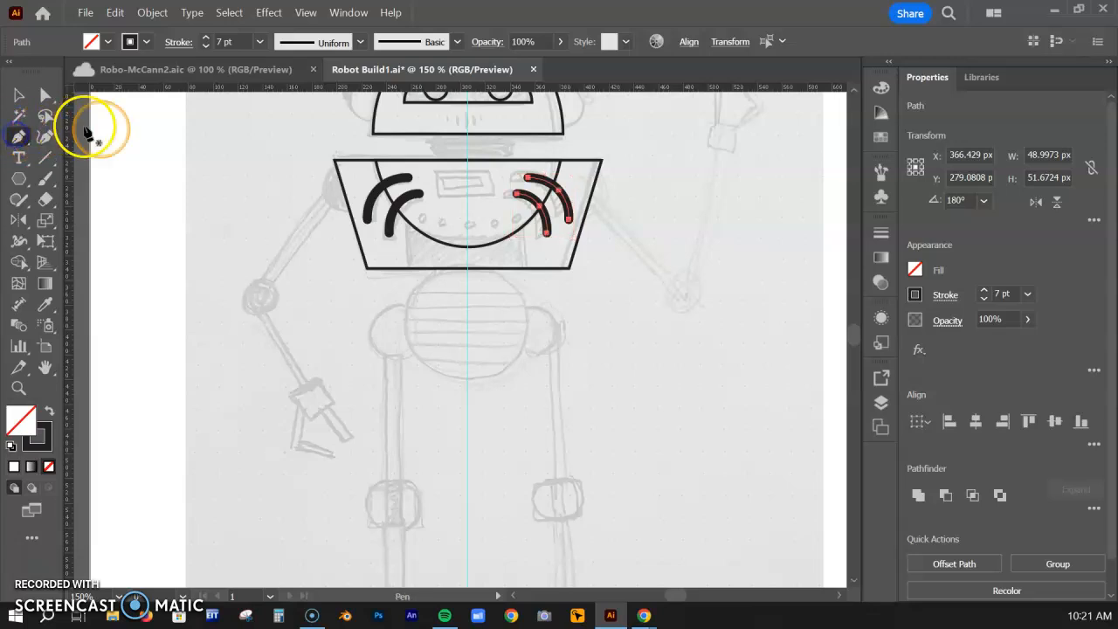
pyautogui.click(334, 193)
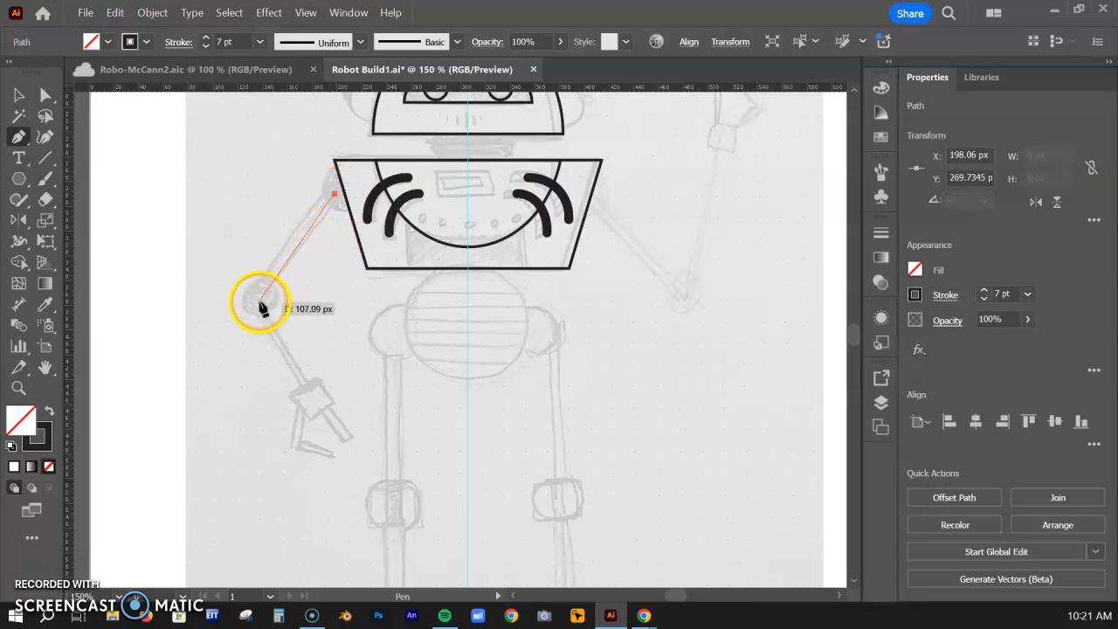
pyautogui.click(259, 296)
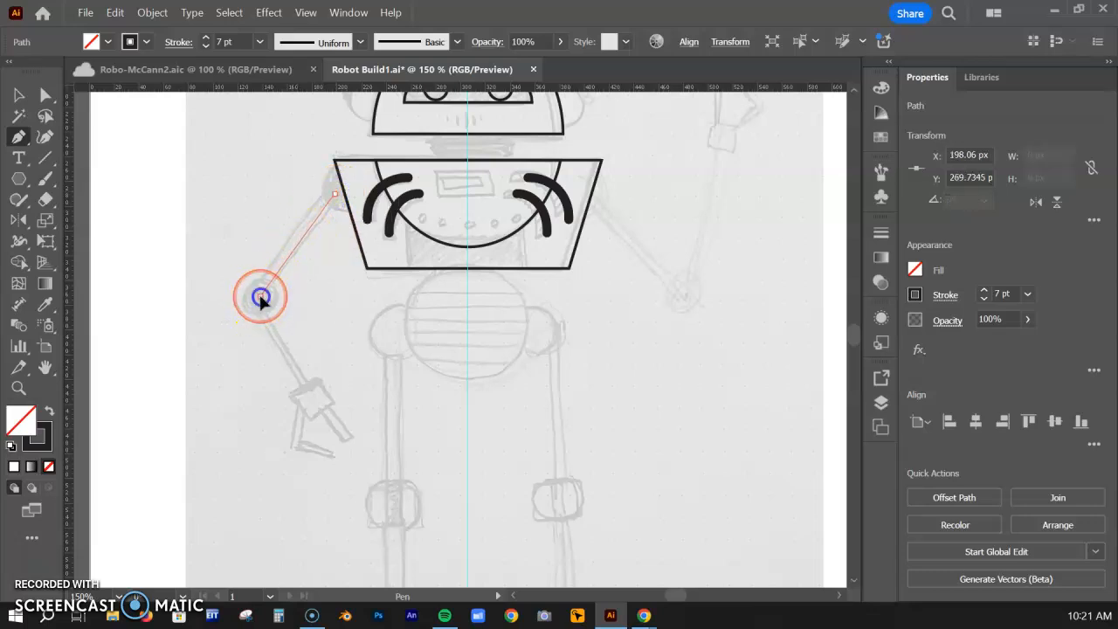
pyautogui.click(310, 395)
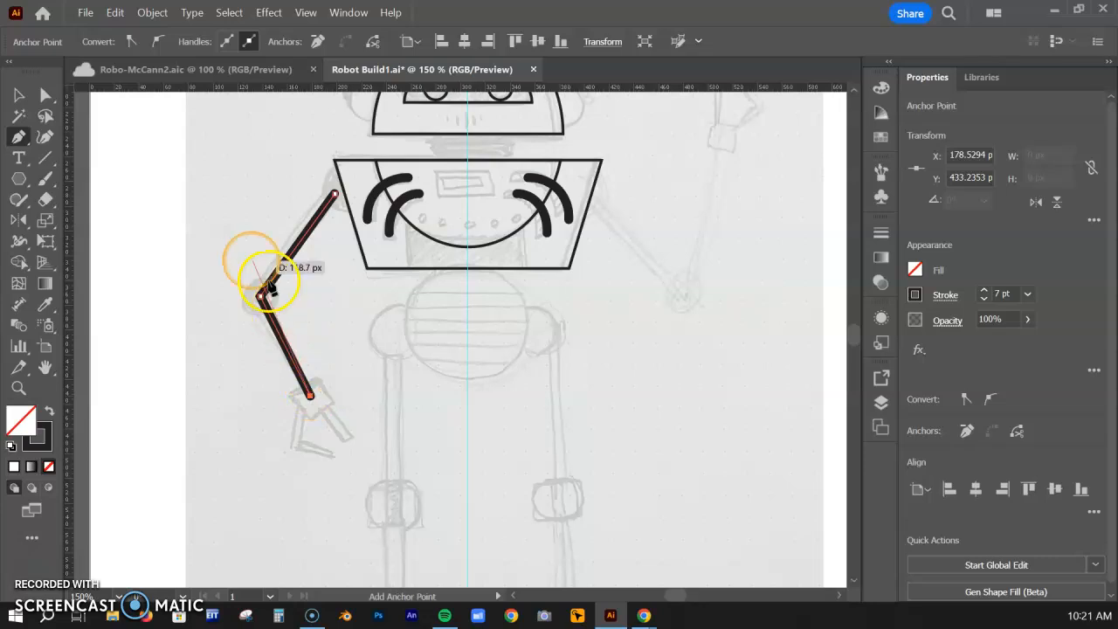
# Move the arm's elbow anchor outward to about X 132, Y 355 px and thicken the arm's stroke to 11 pt
pyautogui.click(43, 97)
pyautogui.moveTo(266, 300); pyautogui.dragTo(252, 300)
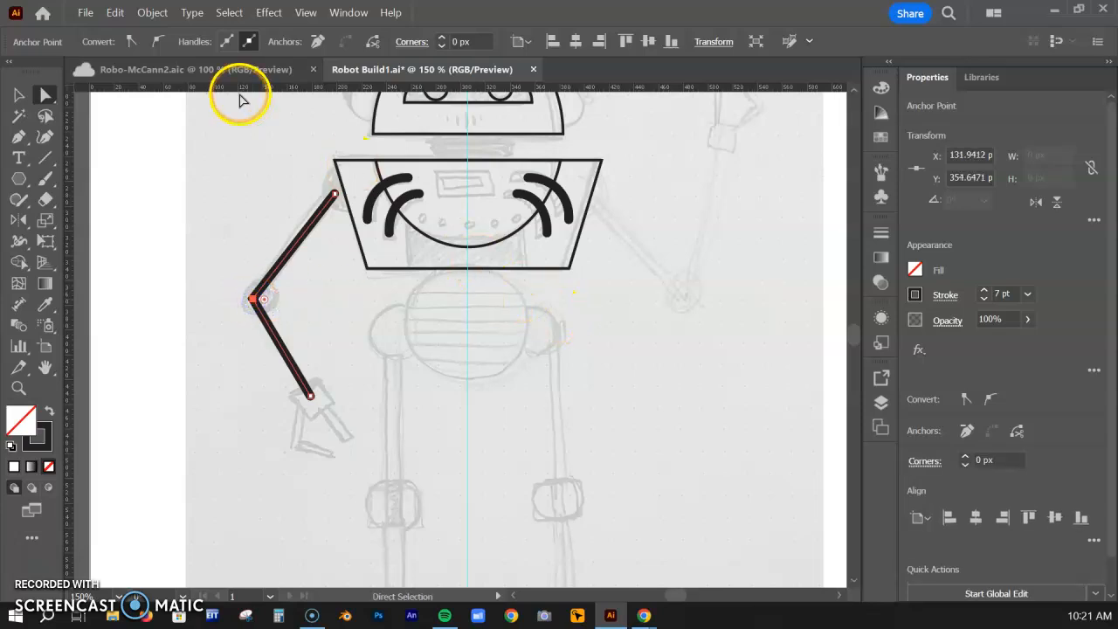
pyautogui.click(984, 291)
pyautogui.click(984, 291)
pyautogui.click(984, 292)
pyautogui.click(984, 292)
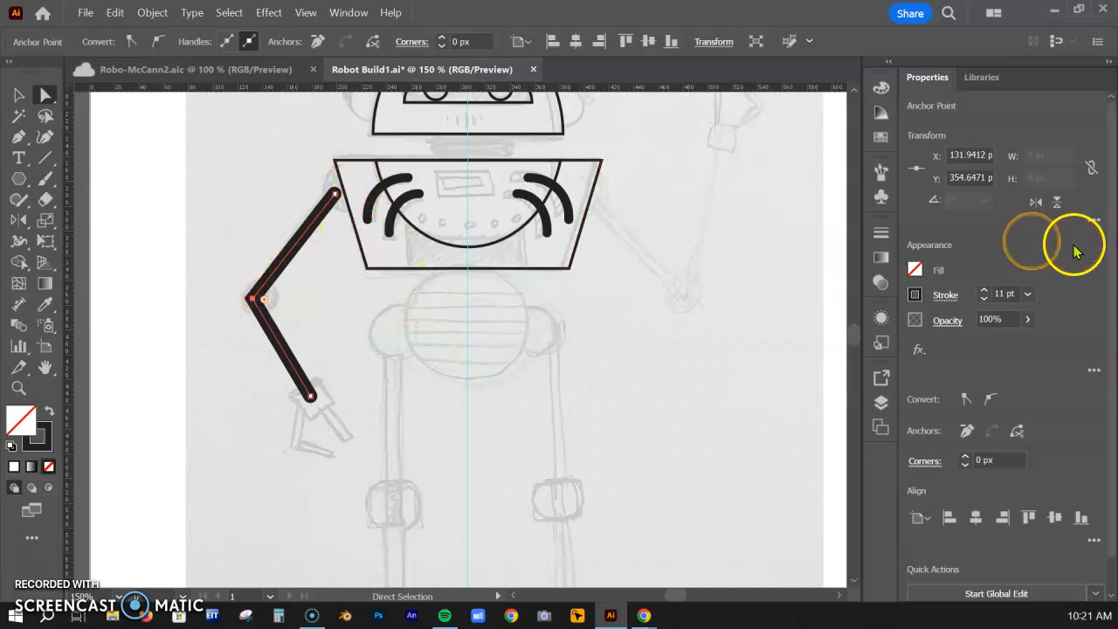
# Nudge the elbow anchor up and outward by about 3 by 6 px and move the wrist anchor to about X 182, Y 439 px
pyautogui.moveTo(253, 300)
pyautogui.mouseDown()
pyautogui.moveTo(243, 238)
pyautogui.moveTo(252, 318)
pyautogui.moveTo(249, 294)
pyautogui.mouseUp()
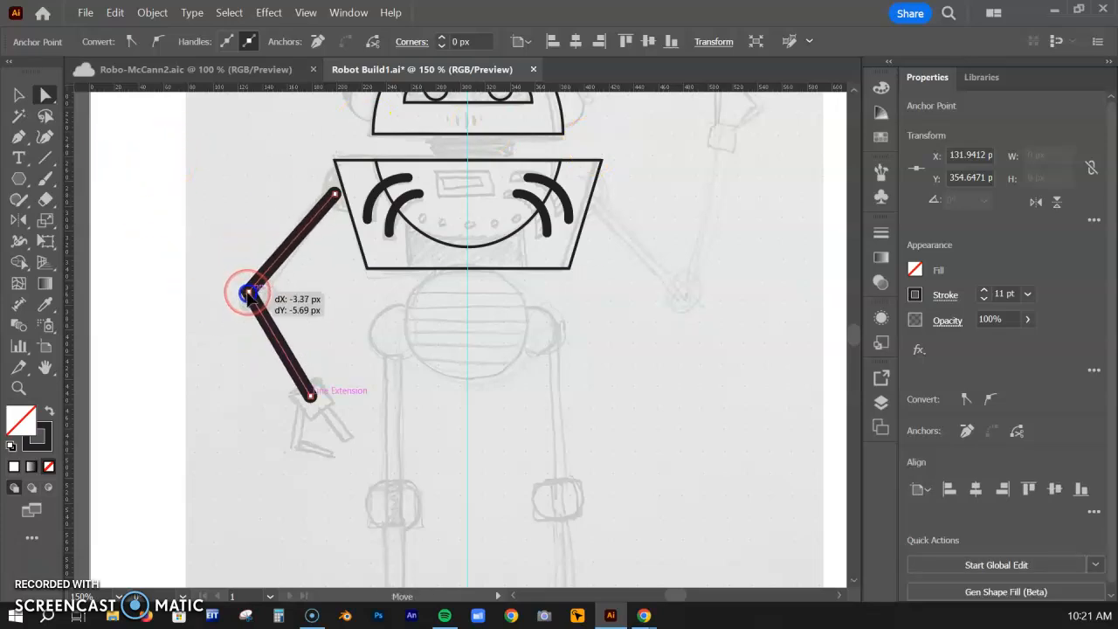
pyautogui.moveTo(310, 397)
pyautogui.mouseDown()
pyautogui.moveTo(342, 305)
pyautogui.moveTo(289, 407)
pyautogui.moveTo(327, 387)
pyautogui.moveTo(315, 403)
pyautogui.mouseUp()
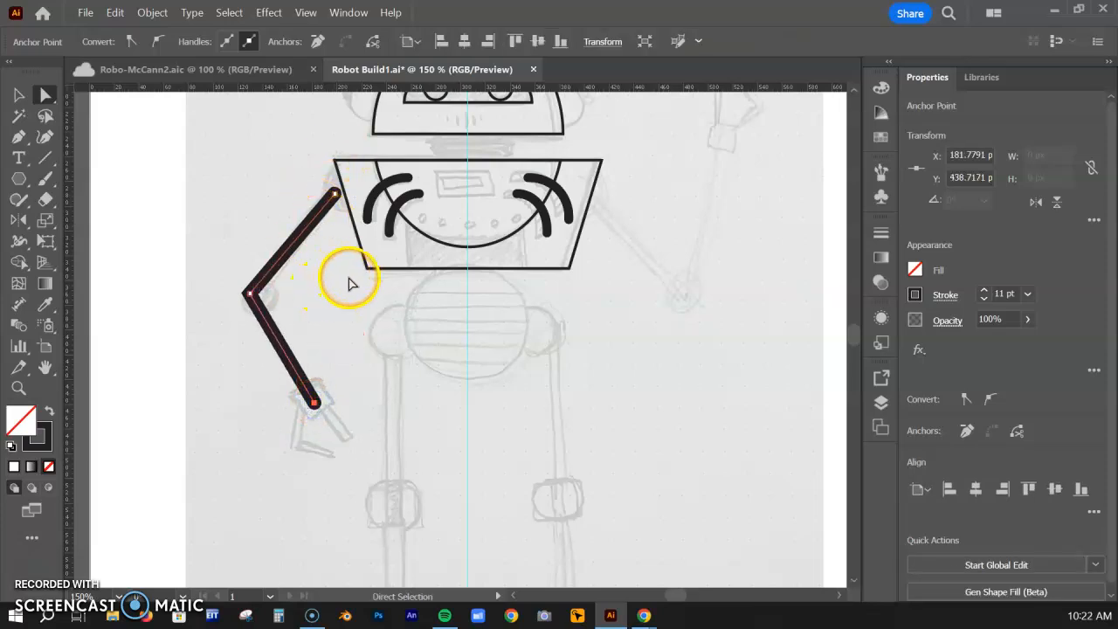
pyautogui.scroll(3, 456, 392)
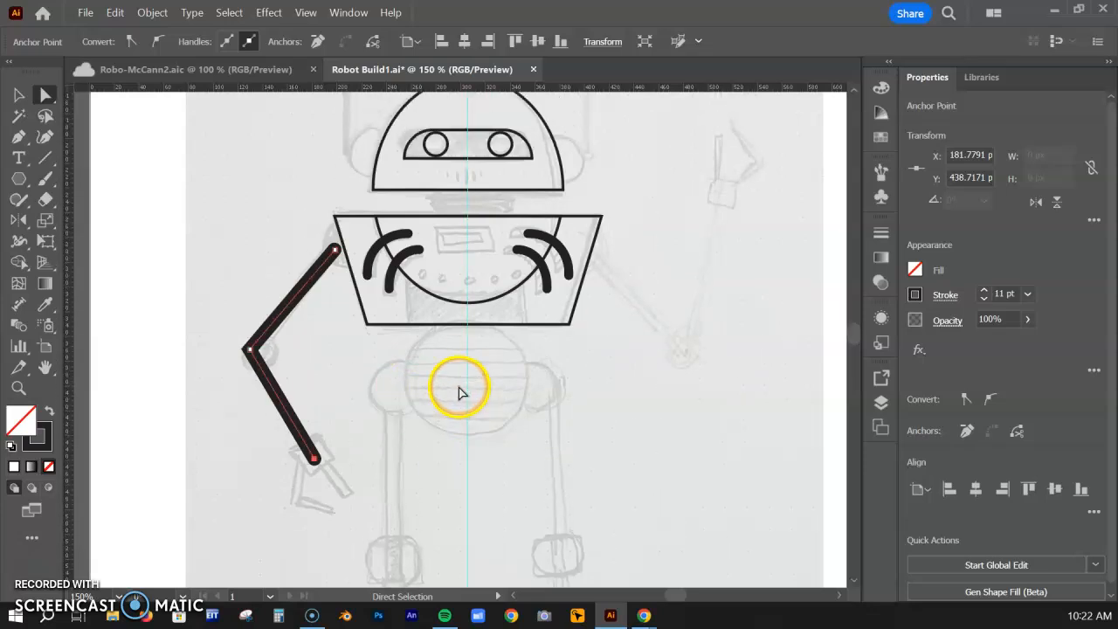